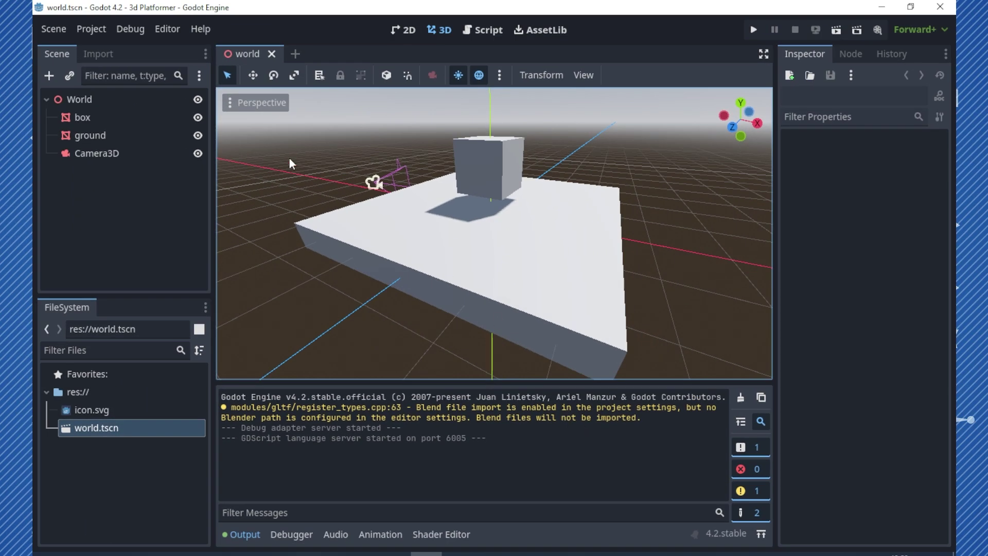
Open the editor settings, filter them by "blen" and show the FileSystem import settings for Blender.
click(171, 30)
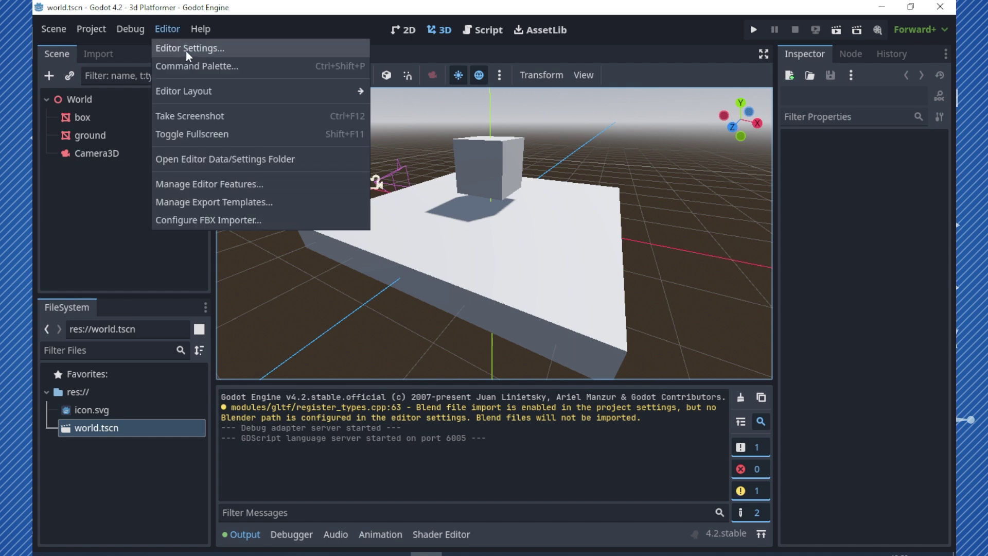
click(187, 49)
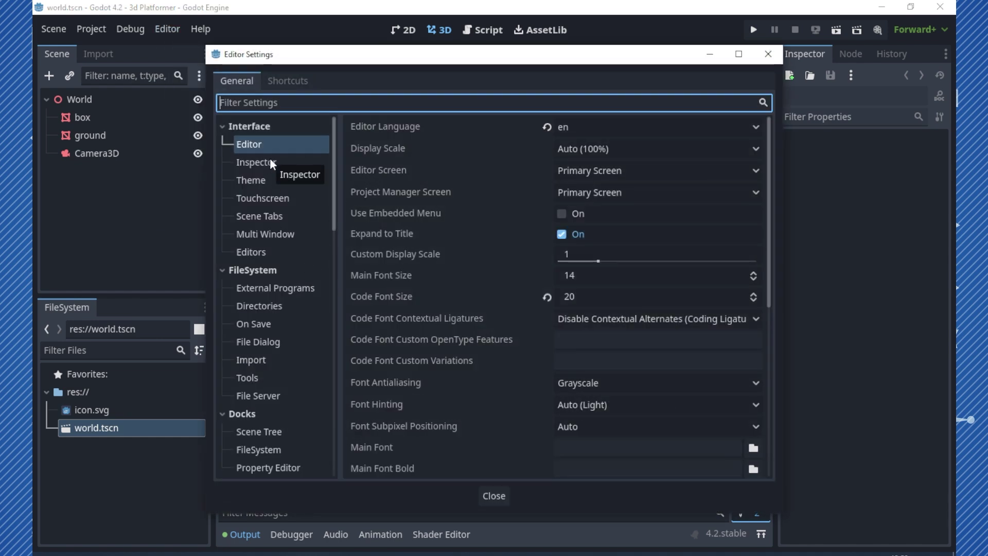
text(blen)
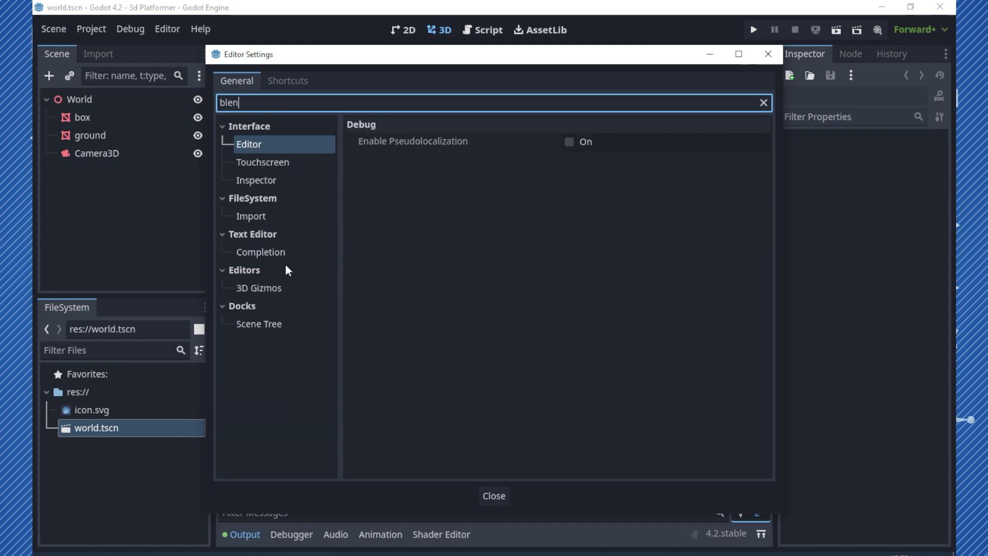
click(259, 212)
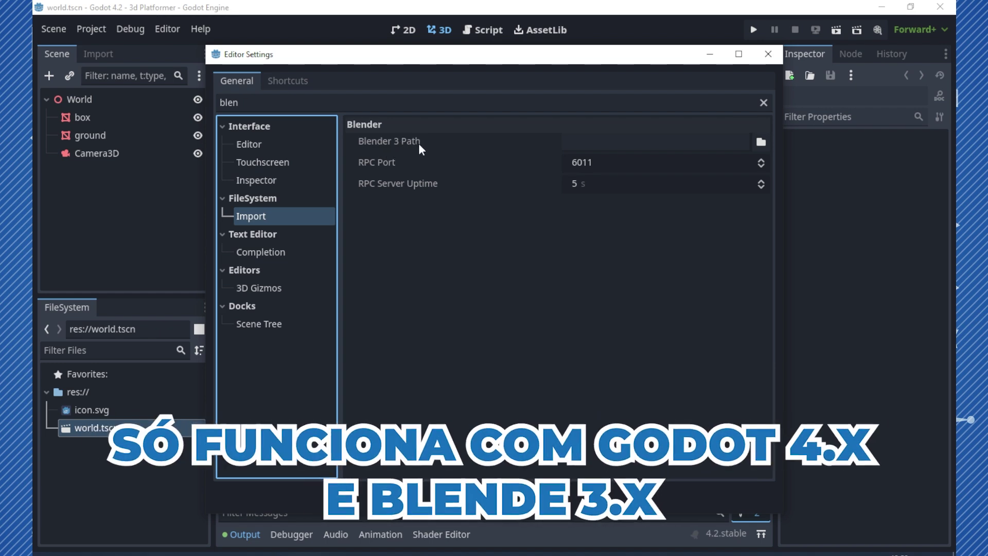
mouse_move(418, 143)
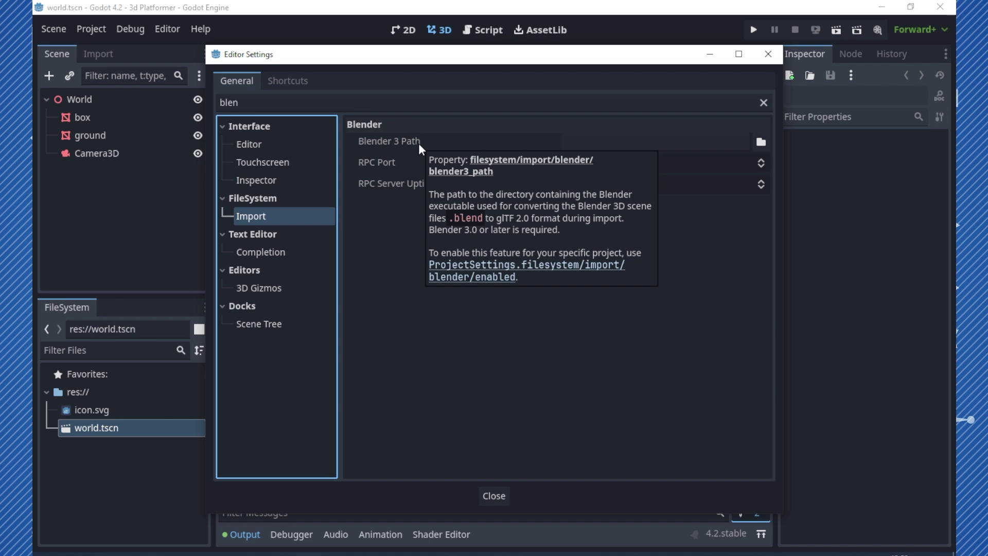
Set the Blender 3 Path to blender.exe in C:/Program Files/Blender Foundation/Blender 3.5, and save and restart the editor.
click(760, 142)
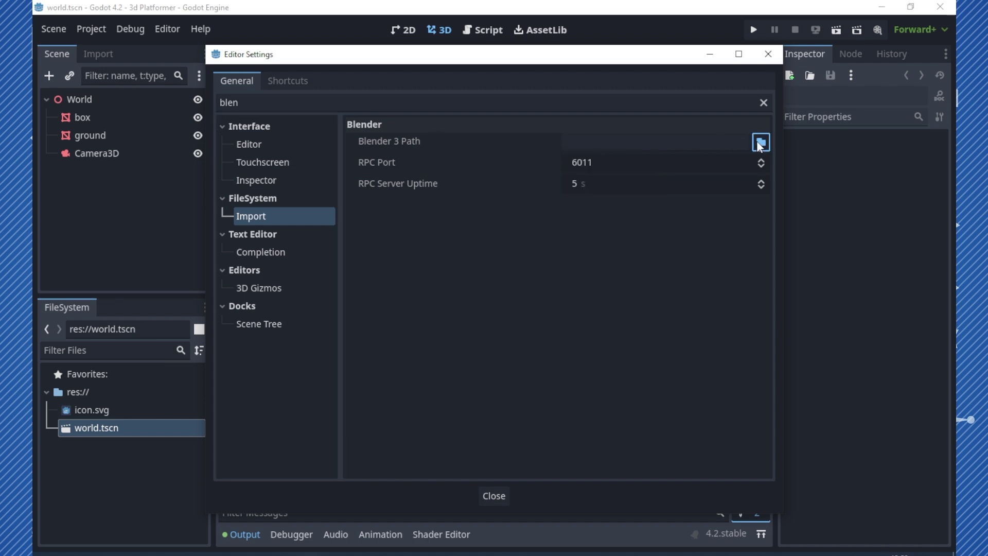
click(255, 76)
click(260, 95)
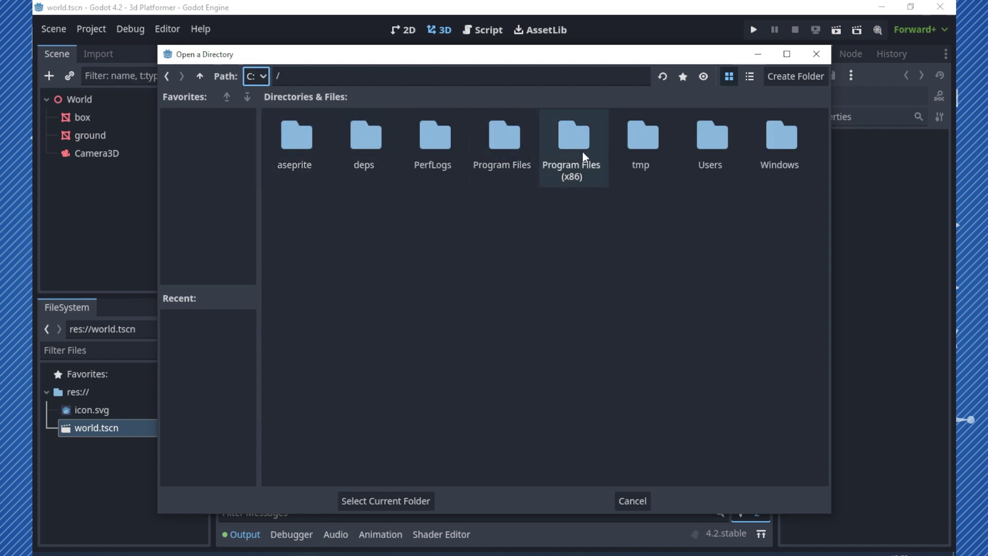
double_click(512, 137)
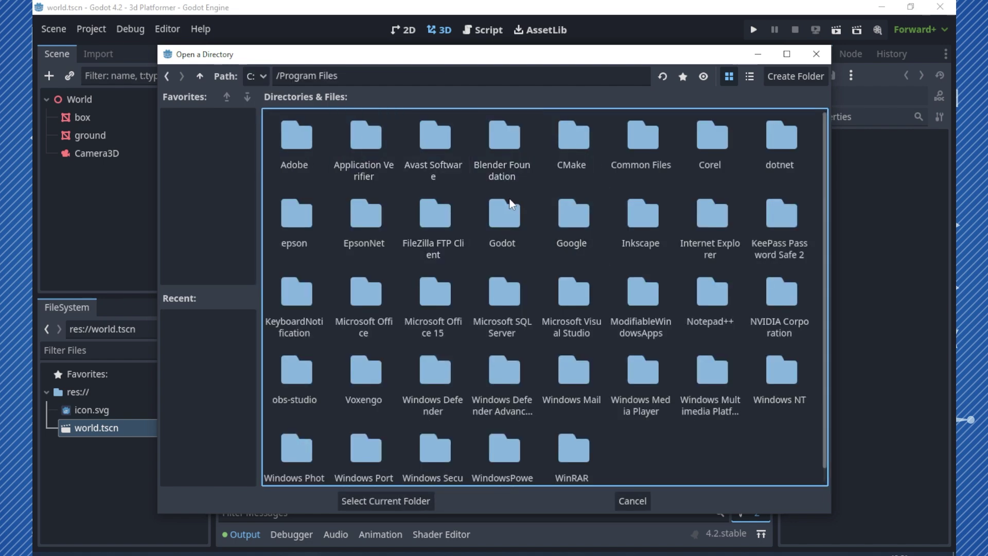
double_click(509, 147)
double_click(304, 143)
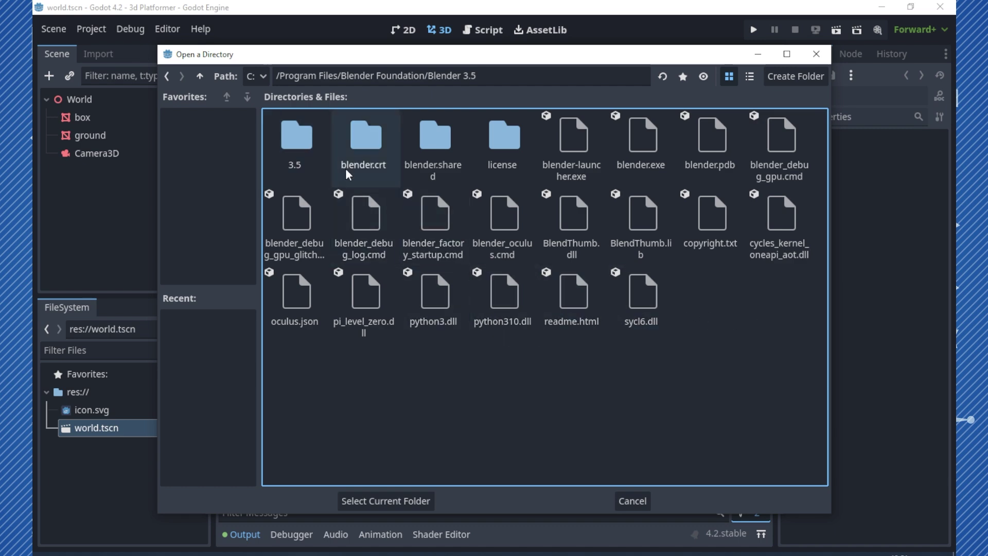
click(301, 139)
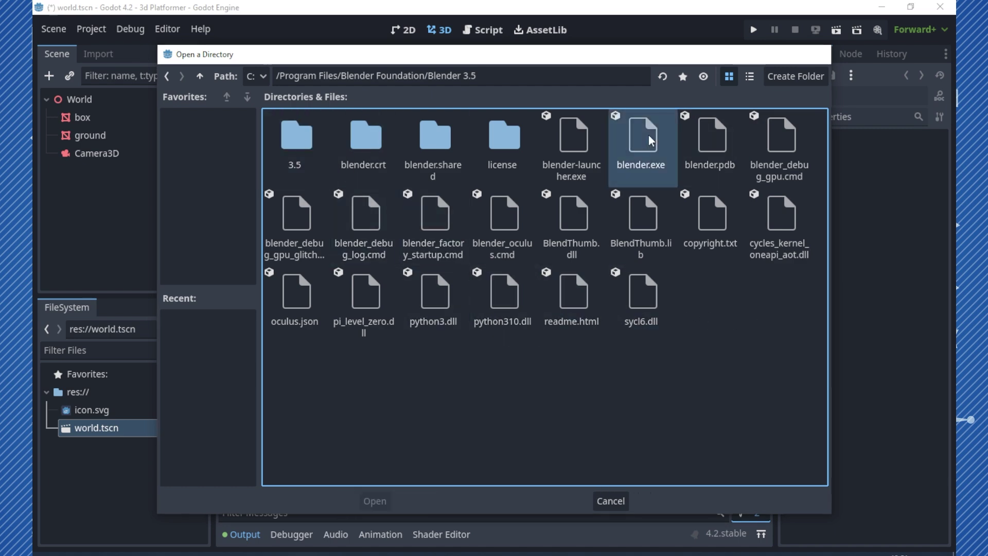
double_click(641, 136)
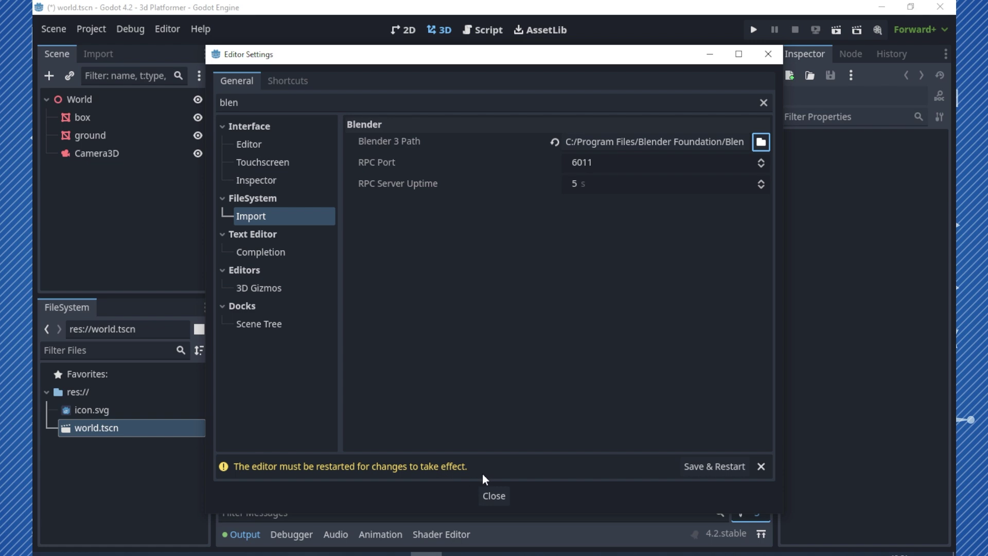
click(711, 467)
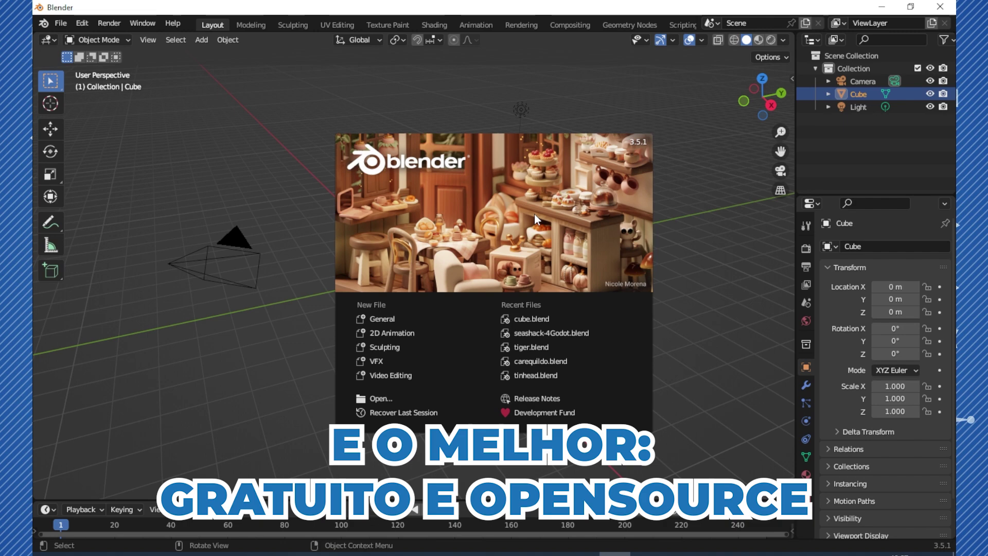
Switch to Blender, dismiss the splash screen and inspect the default camera, light and cube by selecting each in turn.
click(699, 279)
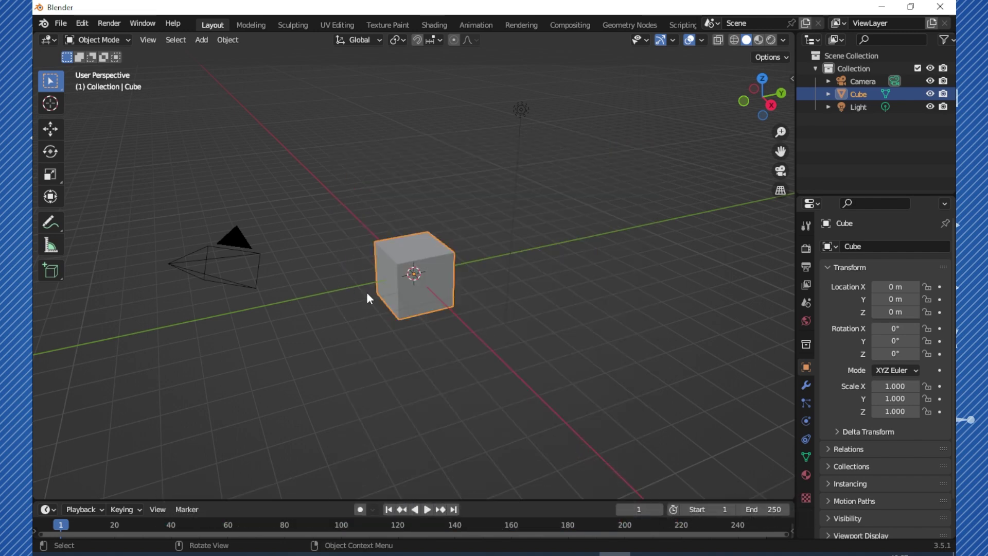
middle_drag(332, 266, 350, 270)
click(240, 251)
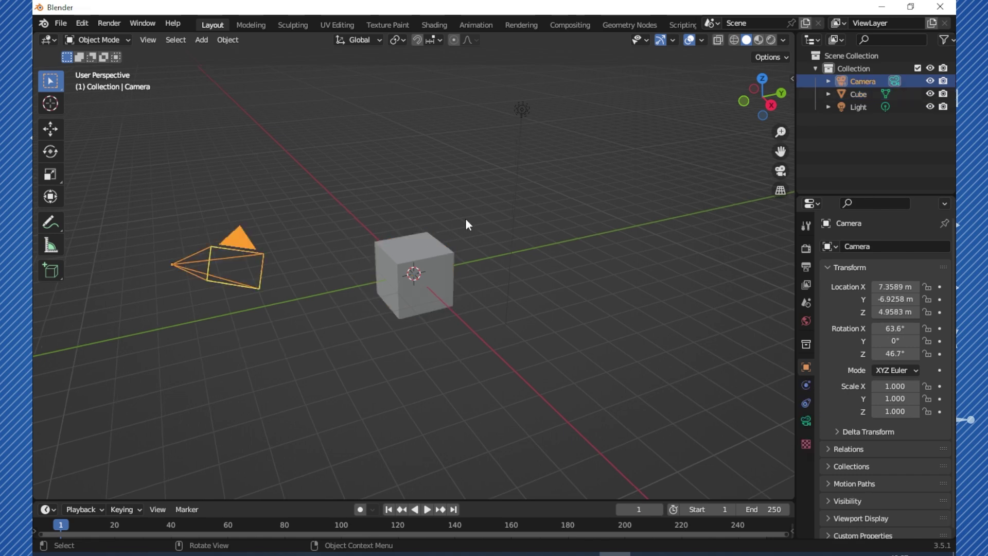
click(530, 110)
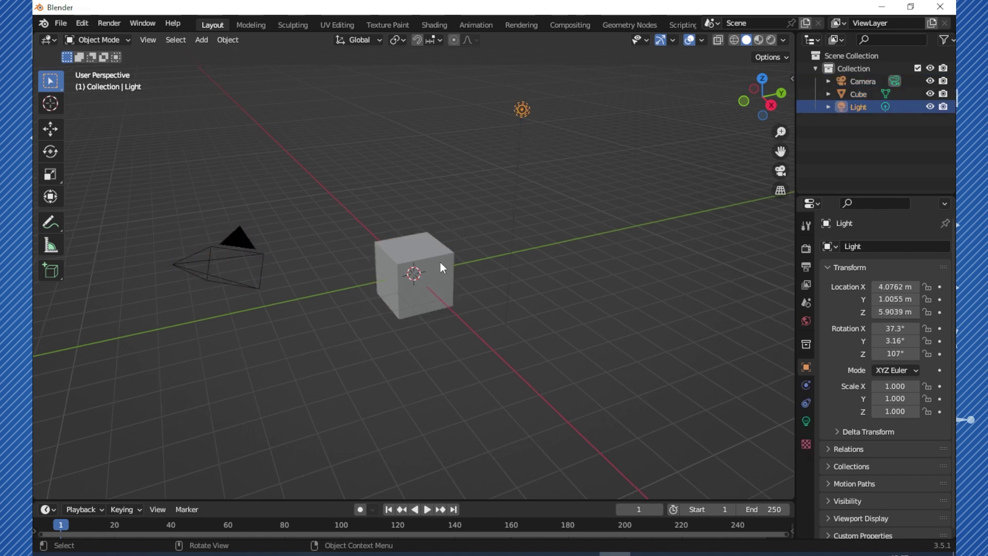
click(380, 273)
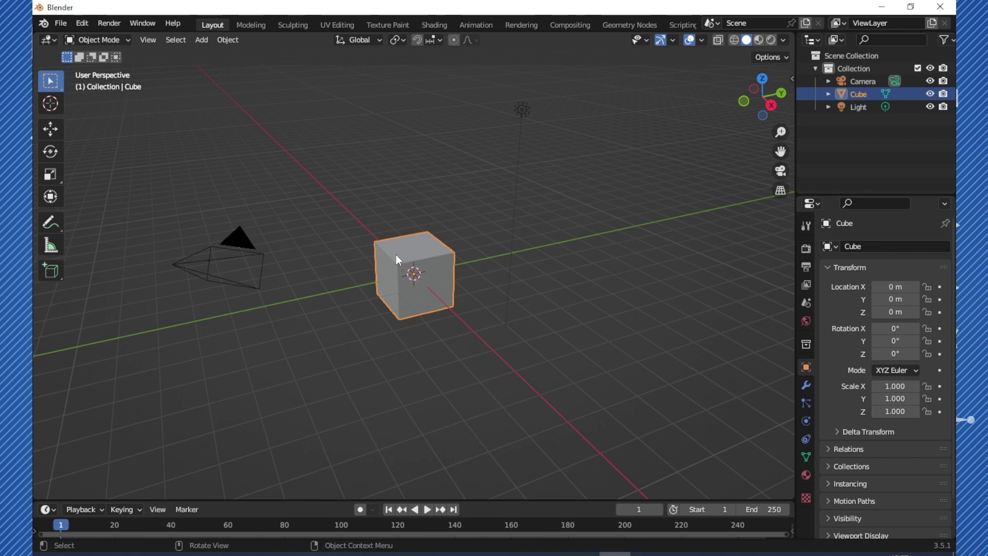
Save the Blender scene as "cube" in the Godot 4.2 - 3D Platformer project folder.
key(ctrl+s)
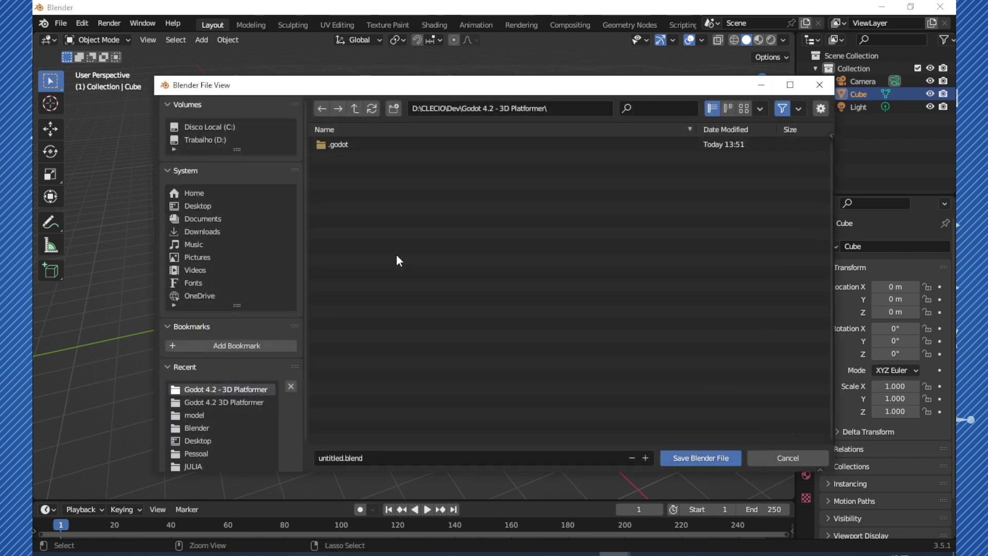
click(378, 456)
key(BackSpace)
text(cube)
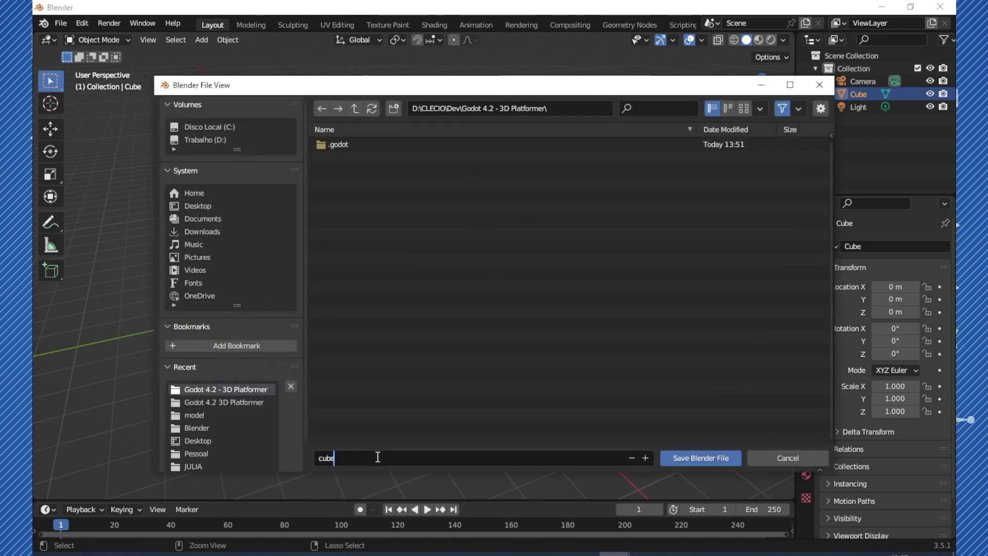
click(687, 455)
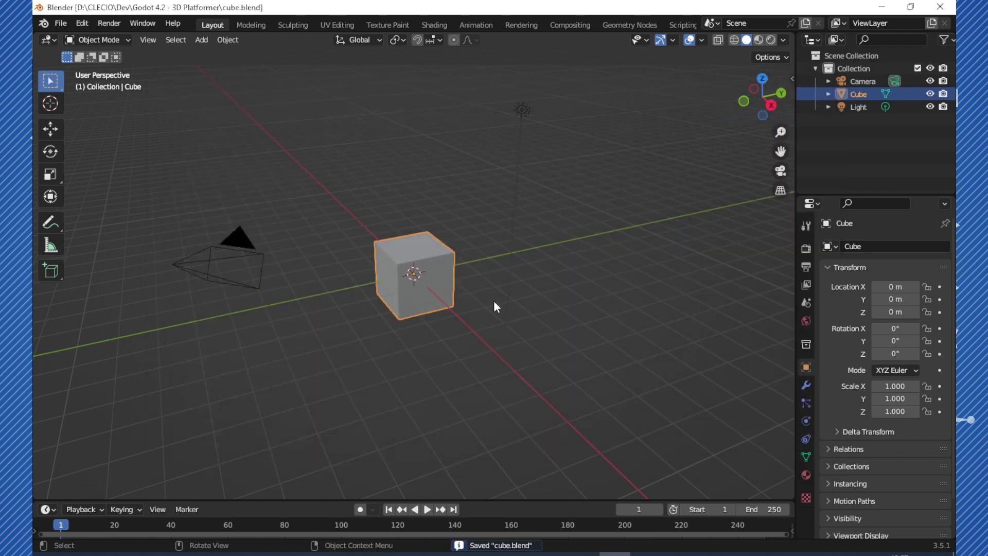
Switch to Godot, create a new scene and place an instance of cube.blend in its 3D view.
key(alt+Tab)
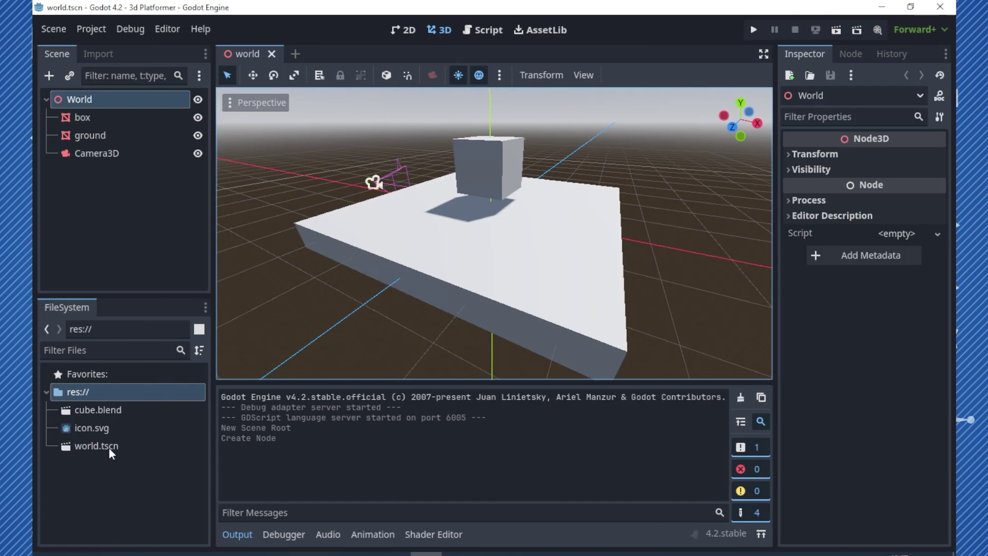
click(102, 410)
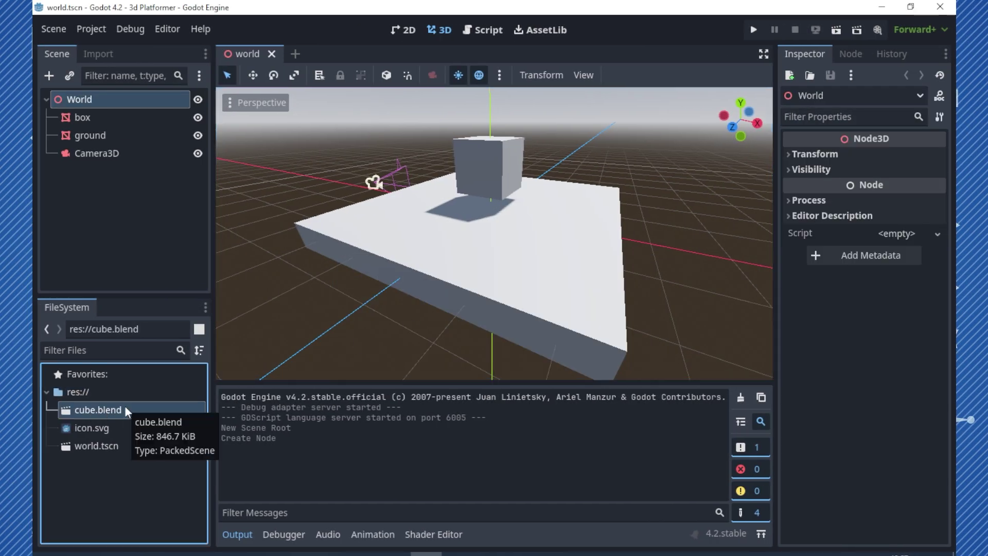
click(295, 54)
drag(95, 410, 471, 234)
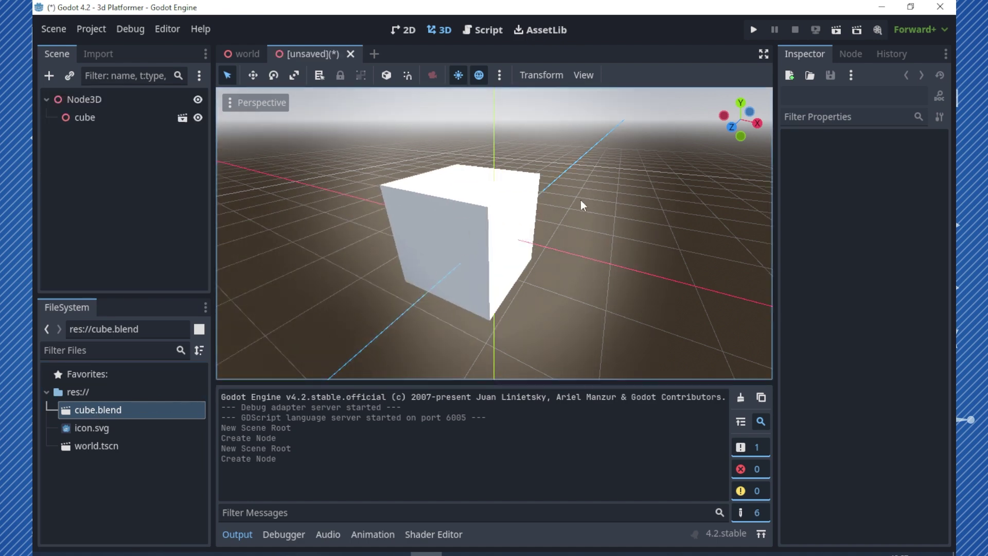
scroll(581, 201, down, 3)
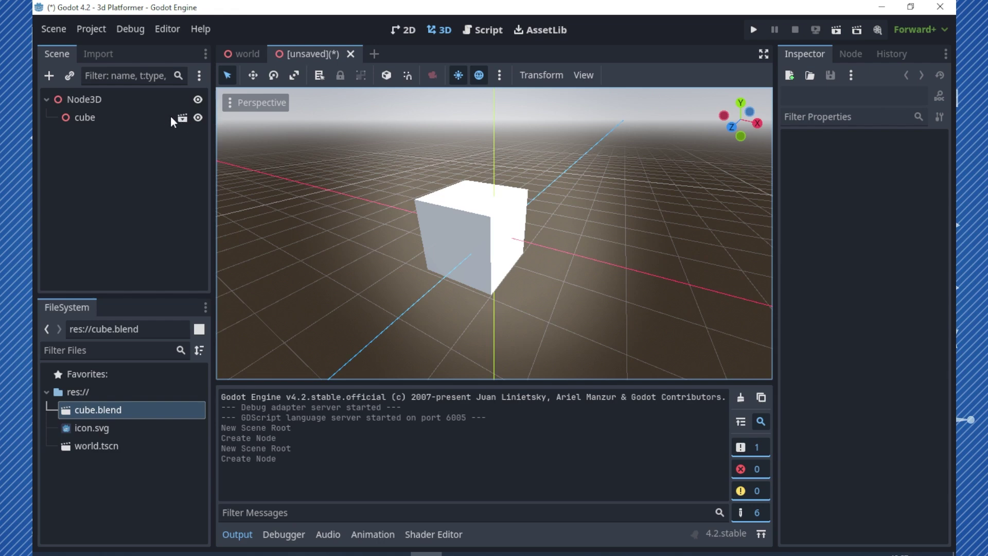
Enable Editable Children for the imported cube node under Node3D.
click(92, 103)
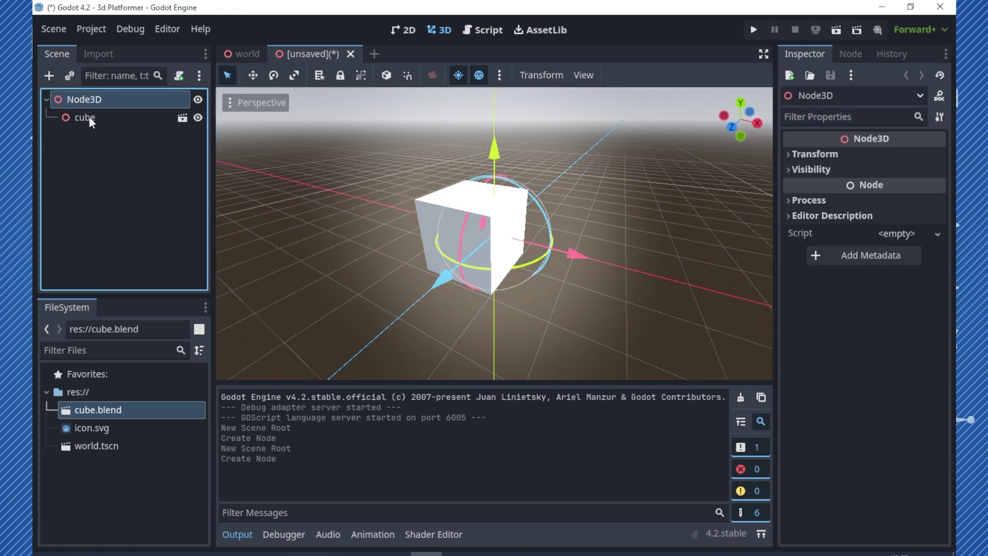
click(82, 120)
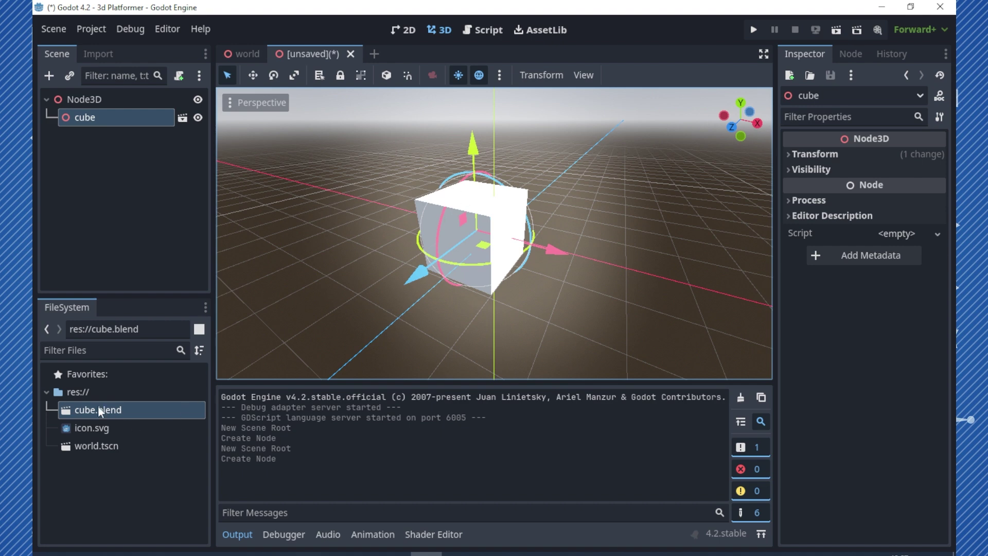
right_click(100, 118)
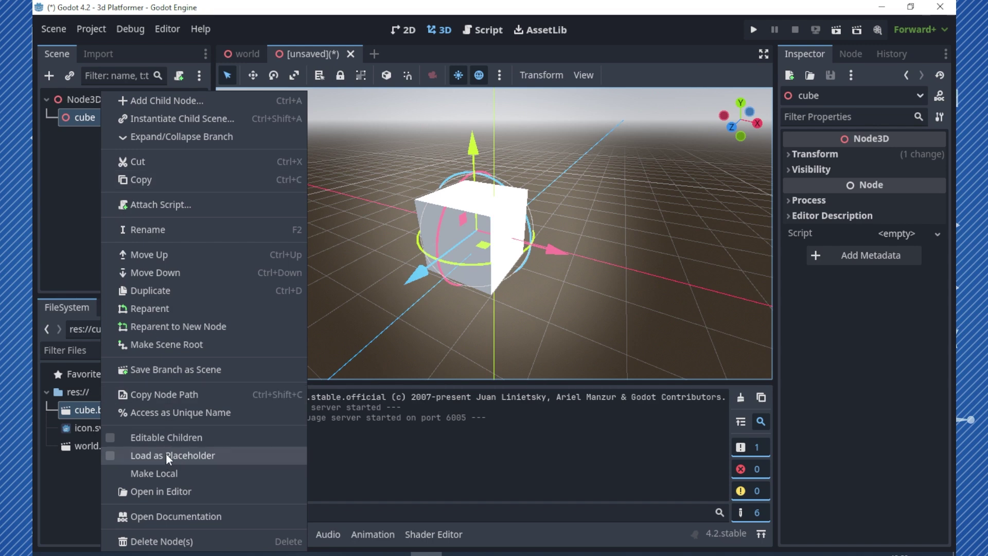
click(165, 438)
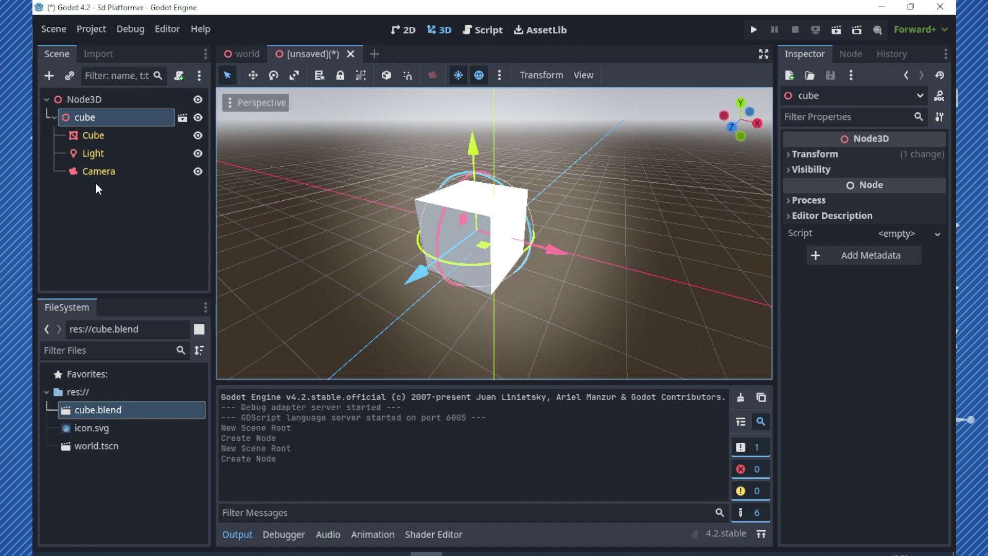
Inspect the imported Cube, Light and Camera child nodes and try to delete the Camera.
click(88, 135)
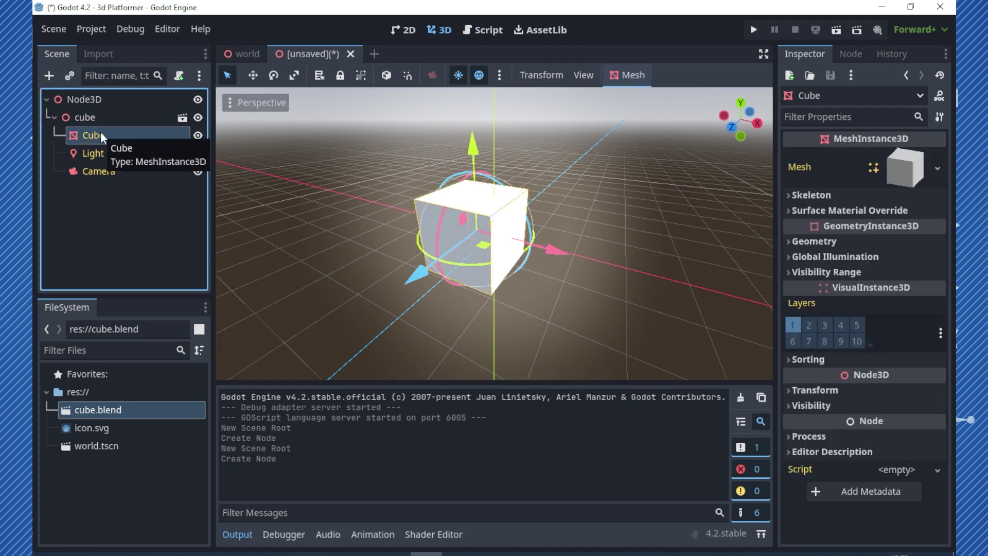
click(77, 153)
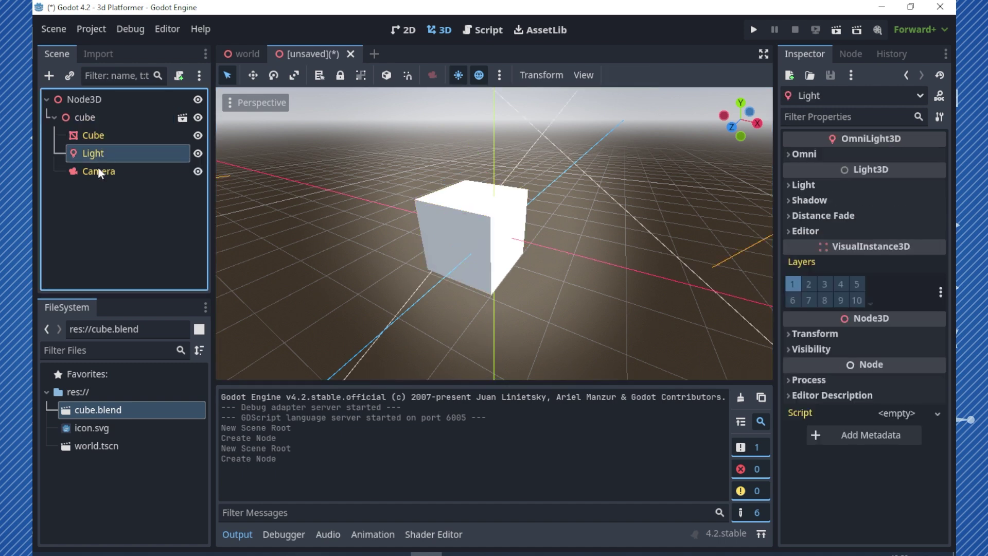
click(98, 168)
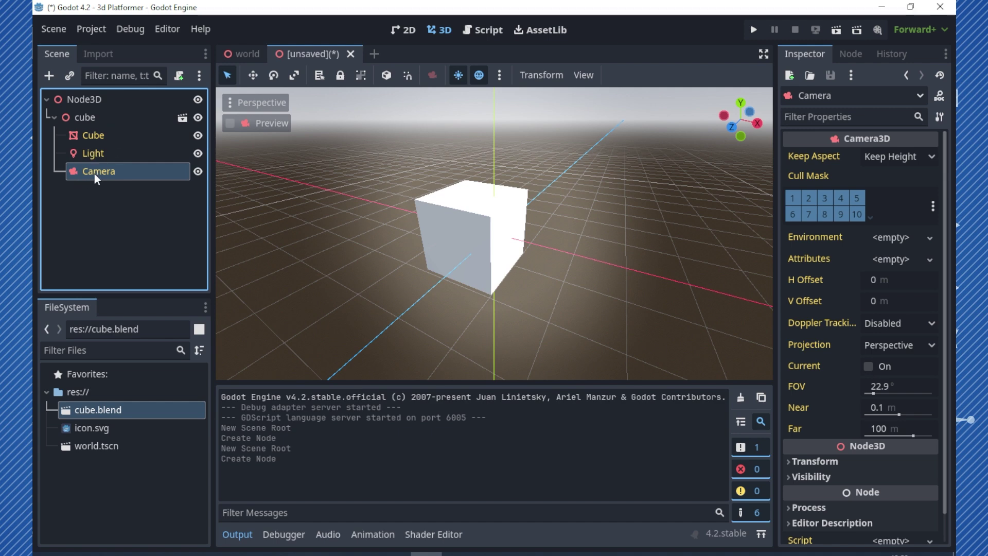
key(Delete)
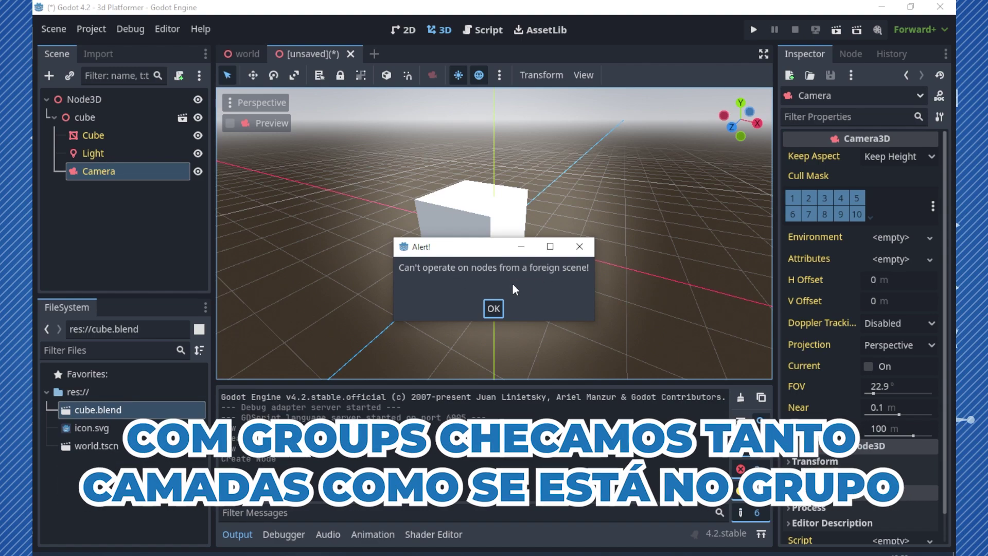
click(492, 308)
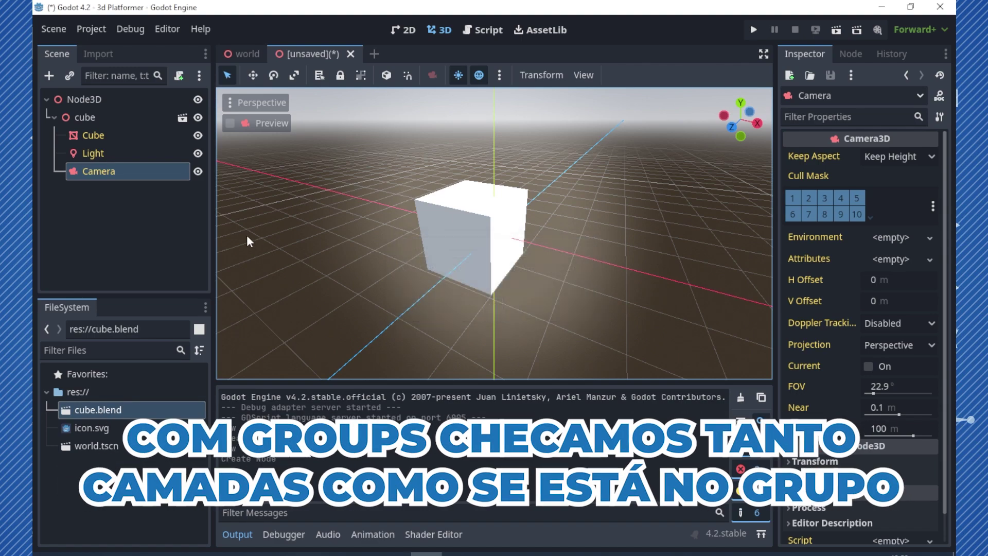
click(97, 157)
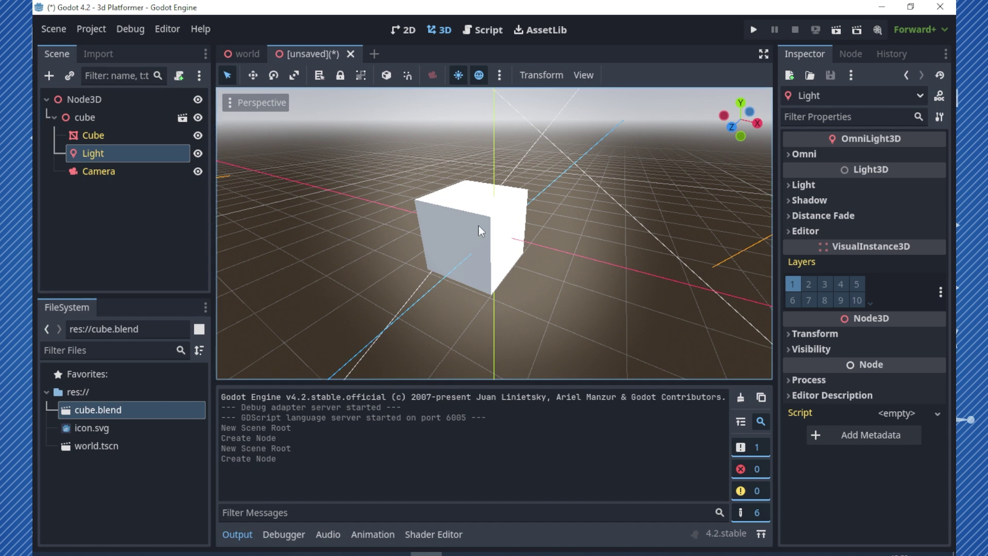
scroll(514, 205, down, 3)
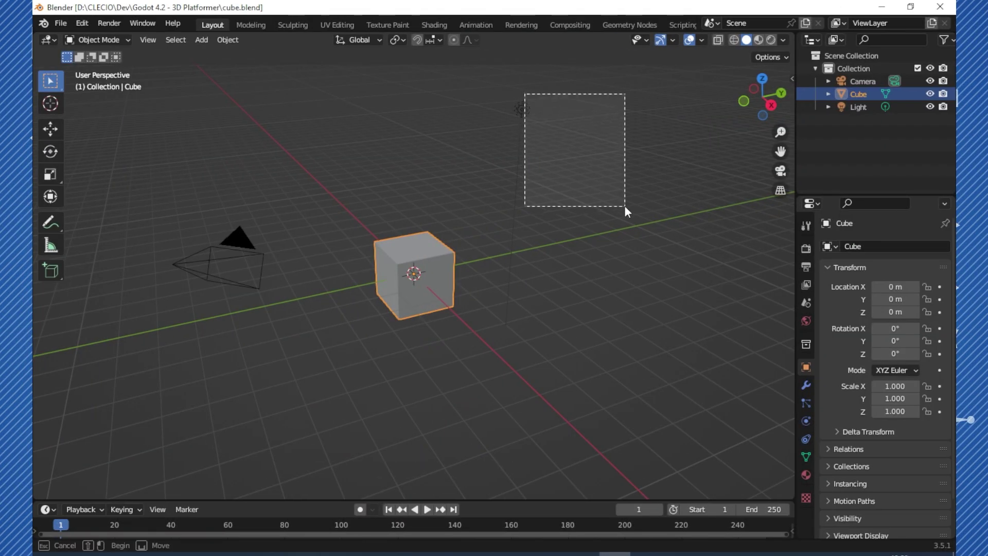
Delete the light from the Blender scene and save cube.blend.
drag(625, 206, 562, 200)
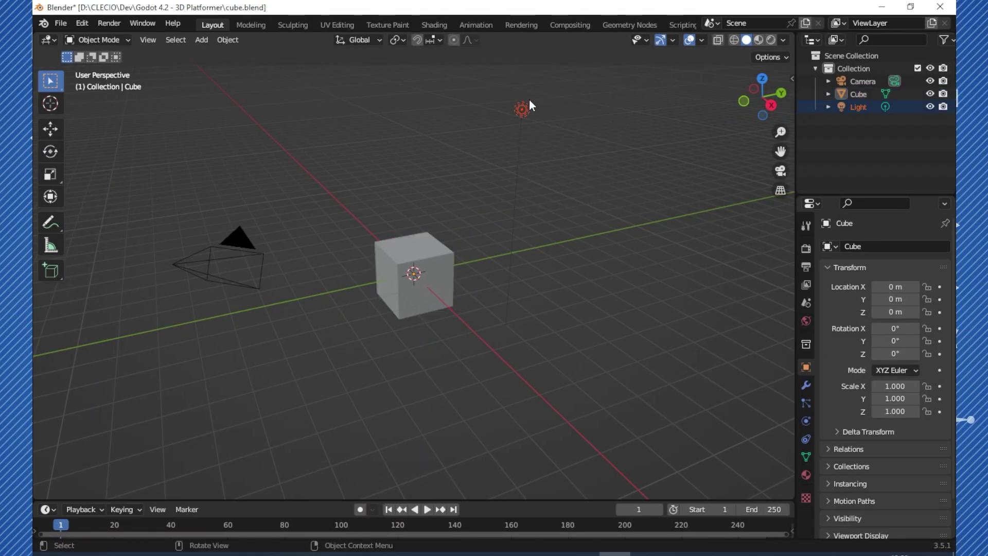
key(Delete)
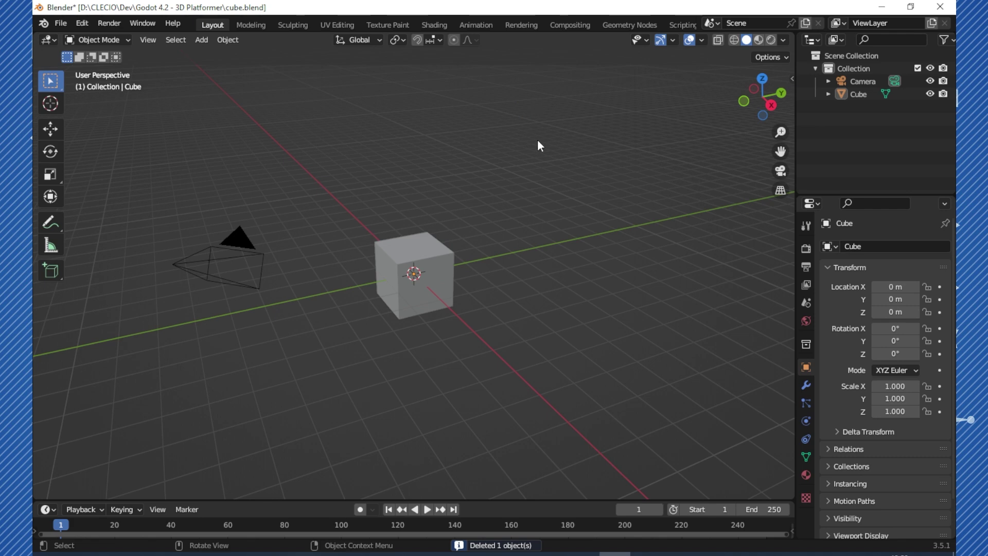
key(ctrl+s)
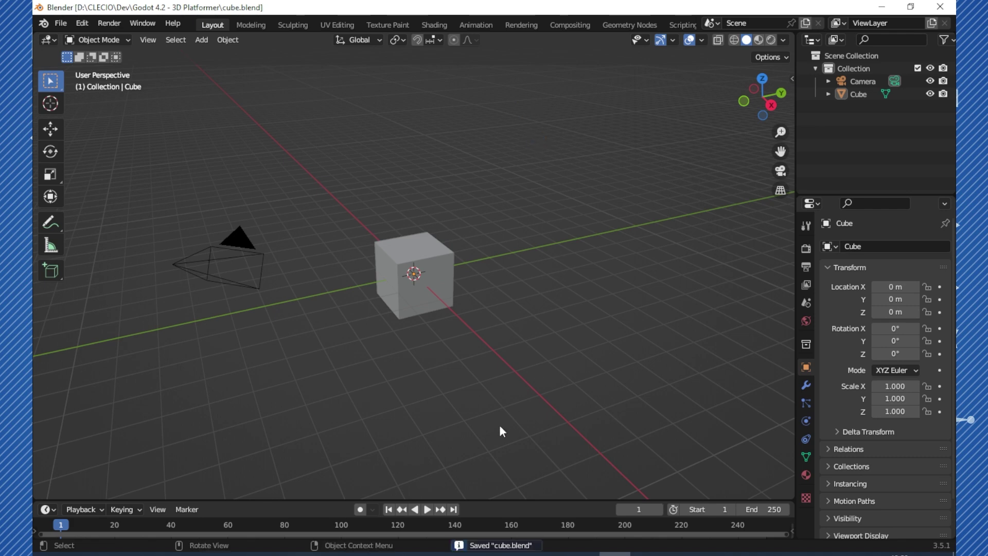
Switch to Godot and examine the reimported cube and its child nodes.
key(alt+Tab)
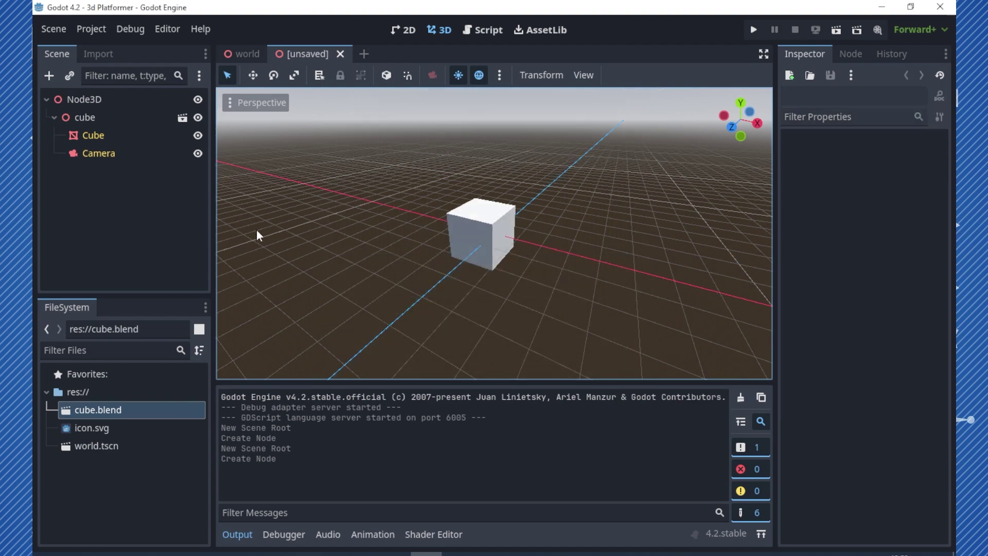
middle_drag(597, 249, 504, 246)
scroll(489, 245, up, 3)
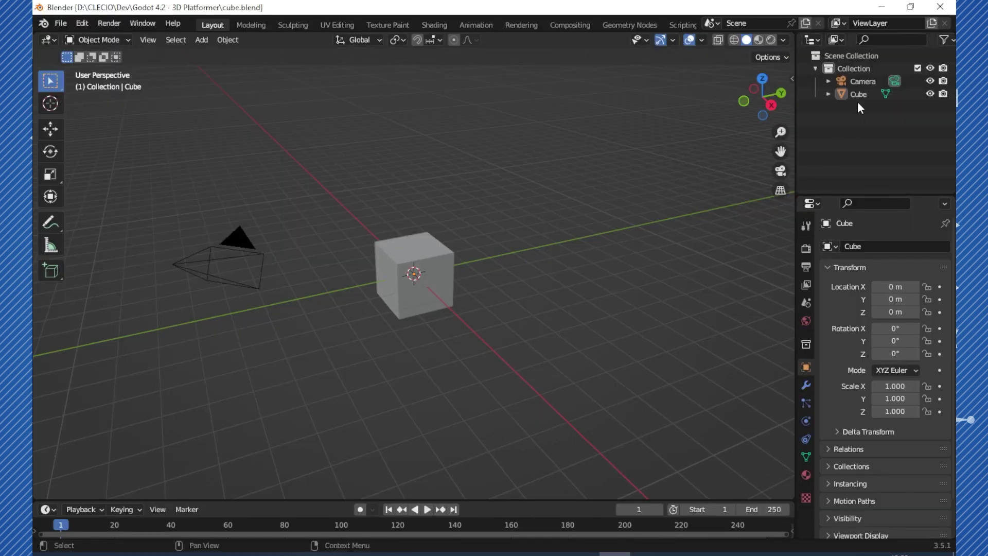
In Blender, rename the Camera object to "Camera-noimp" and save cube.blend.
click(860, 83)
double_click(859, 82)
click(880, 81)
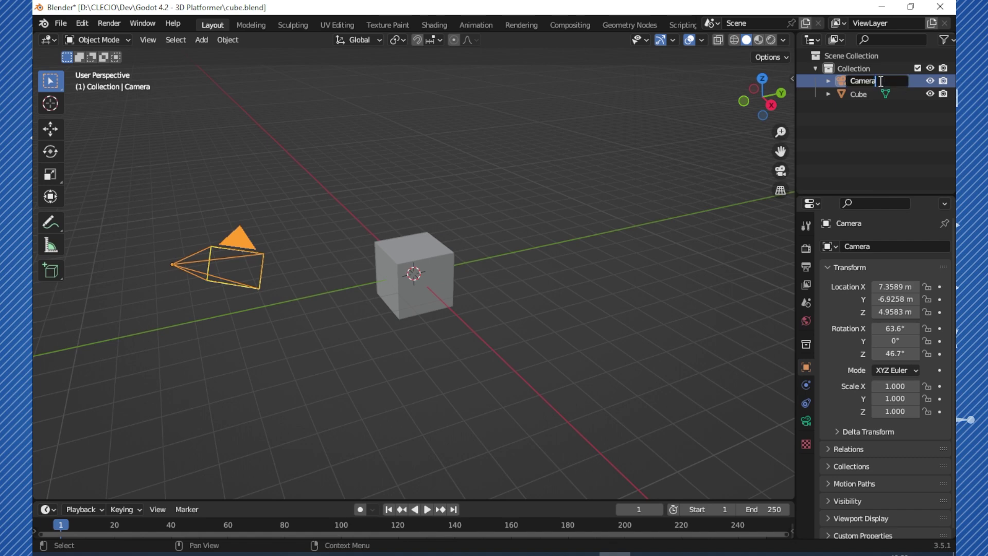
text(-noimp)
key(Return)
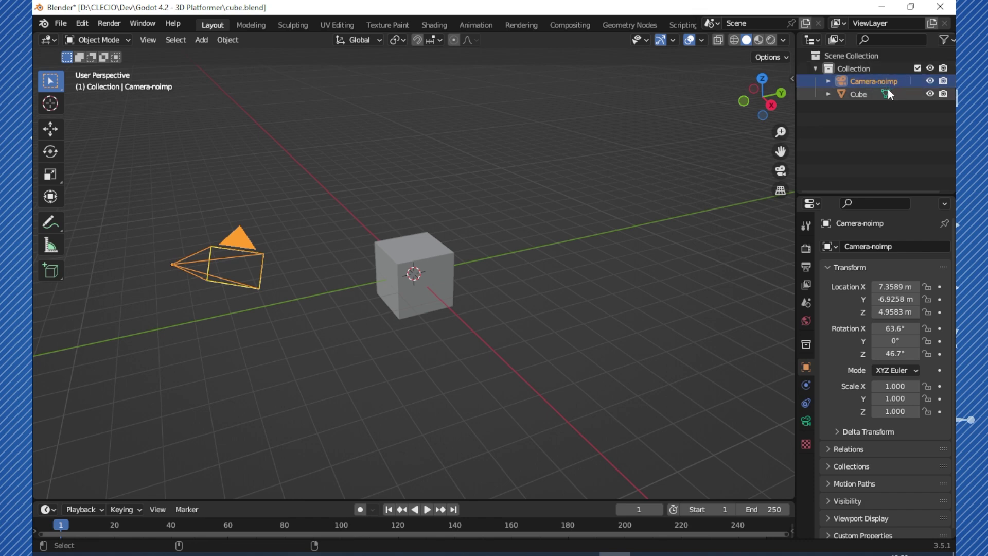
key(ctrl+s)
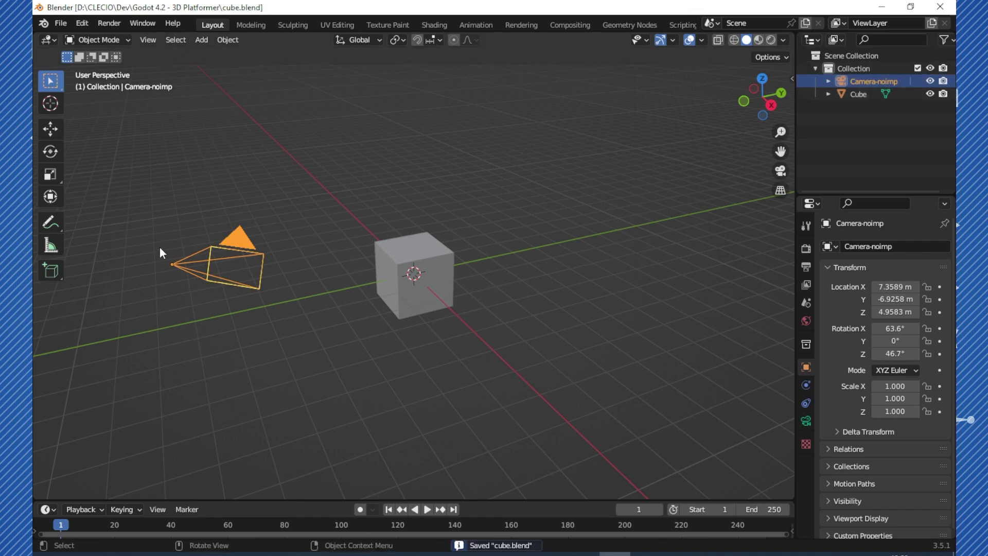
Check the reimported Cube node in Godot and read the collision suffixes under Import hints in the Godot docs.
key(alt+Tab)
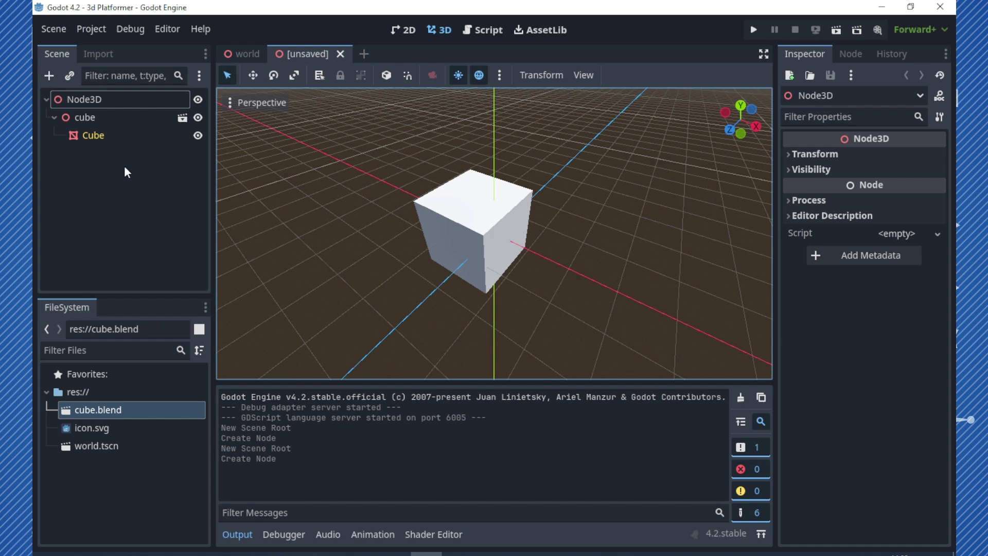
click(96, 136)
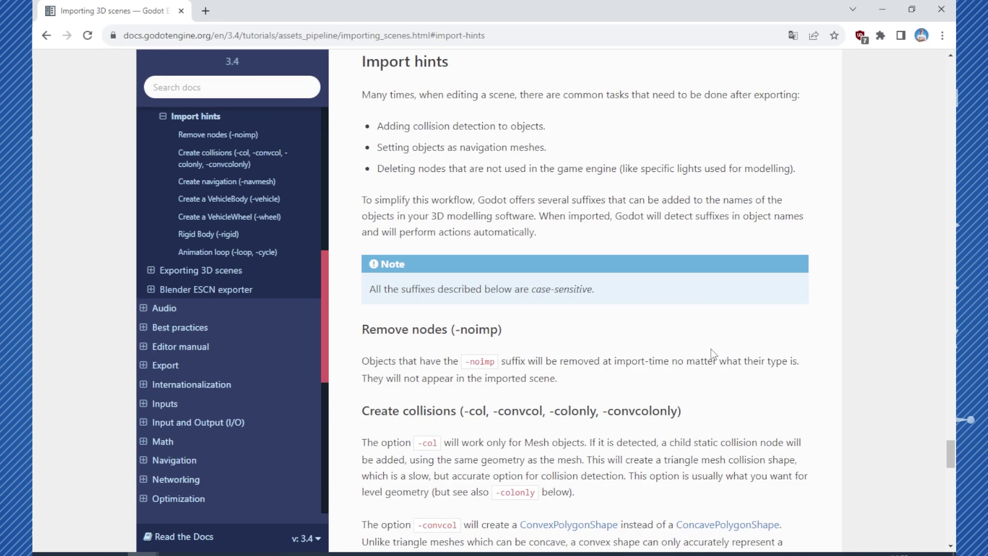
scroll(712, 351, down, 1)
scroll(712, 351, down, 2)
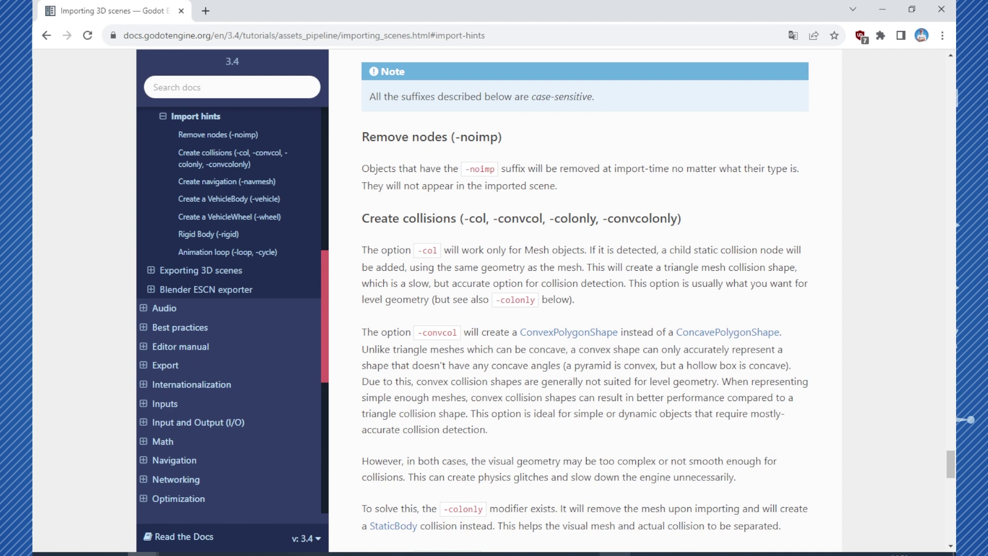
Return to Blender, rename the Cube object to "Cube-col" and save cube.blend.
key(alt+Tab)
click(858, 94)
double_click(858, 93)
key(End)
text(-col)
key(Return)
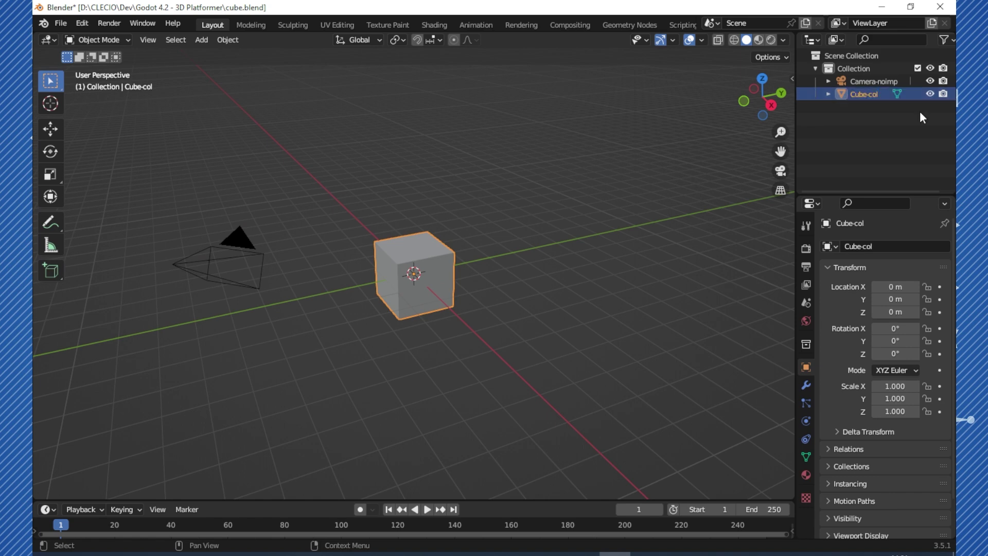
key(ctrl+s)
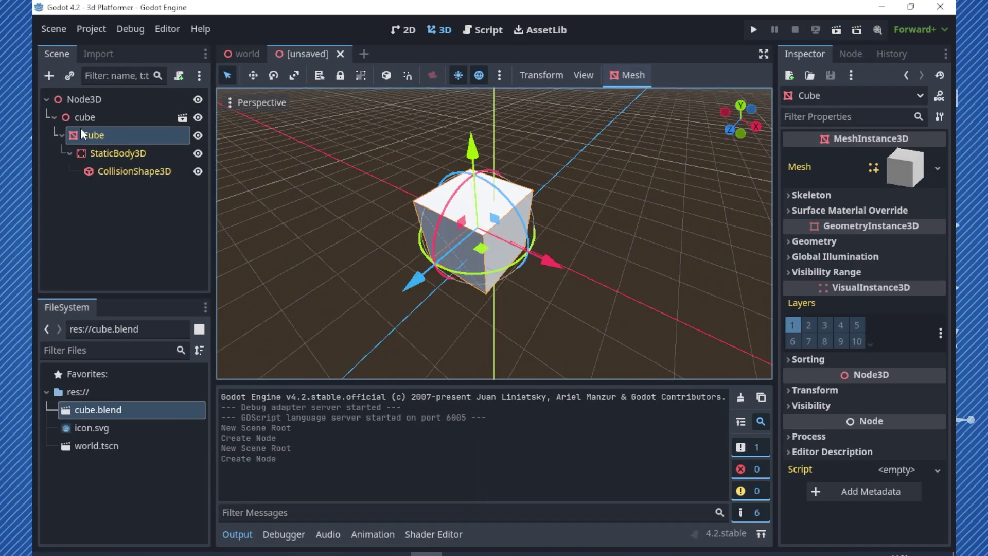
In Godot, inspect the StaticBody3D and CollisionShape3D nodes under Cube, toggling the collision shape's visibility off and on.
click(109, 153)
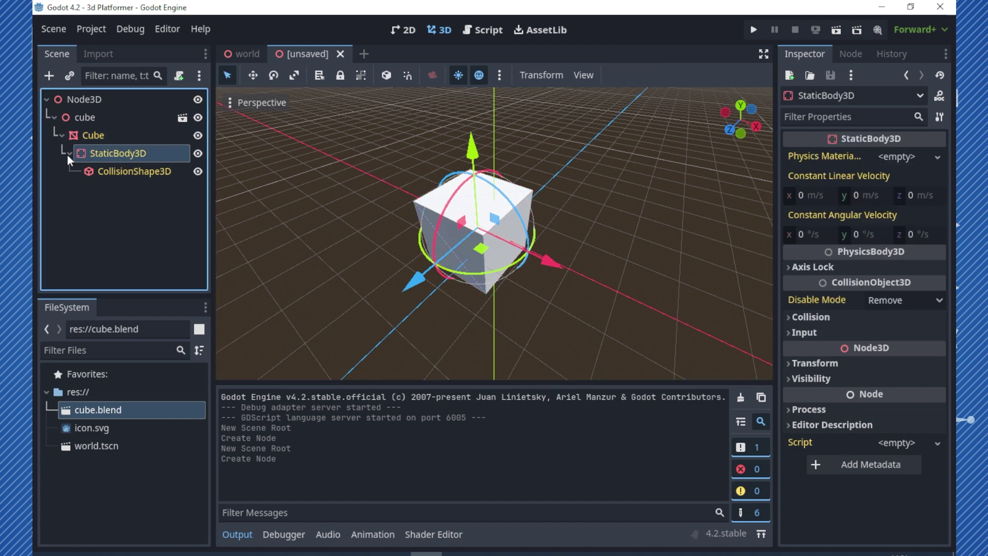
click(117, 172)
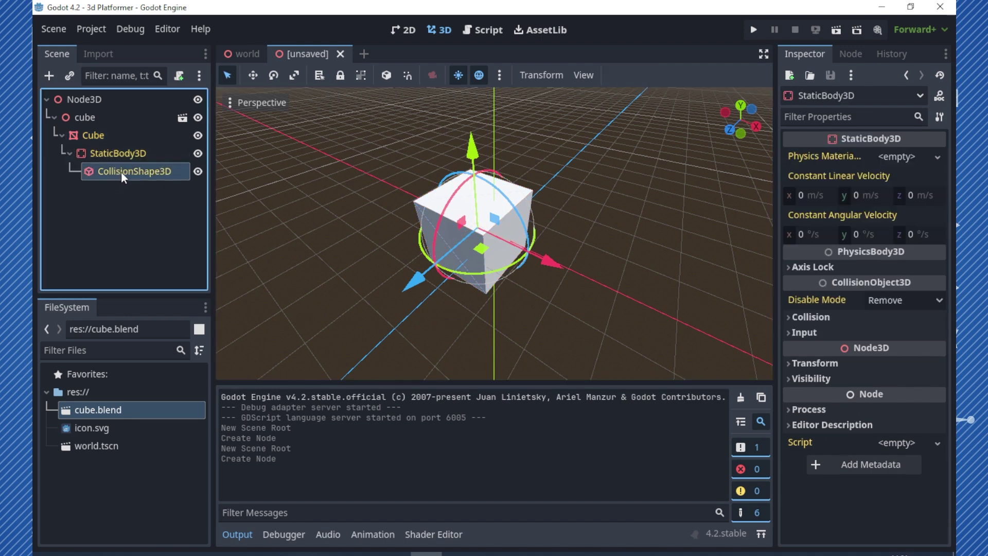
key(h)
key(h)
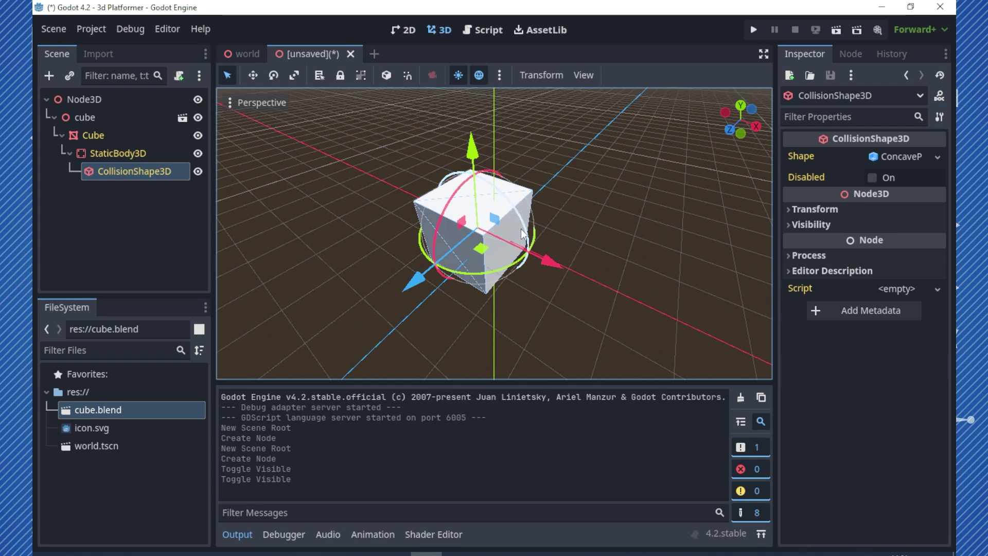
Set the 3D viewport to Display Wireframe and examine the cube's collision shape up close.
click(253, 104)
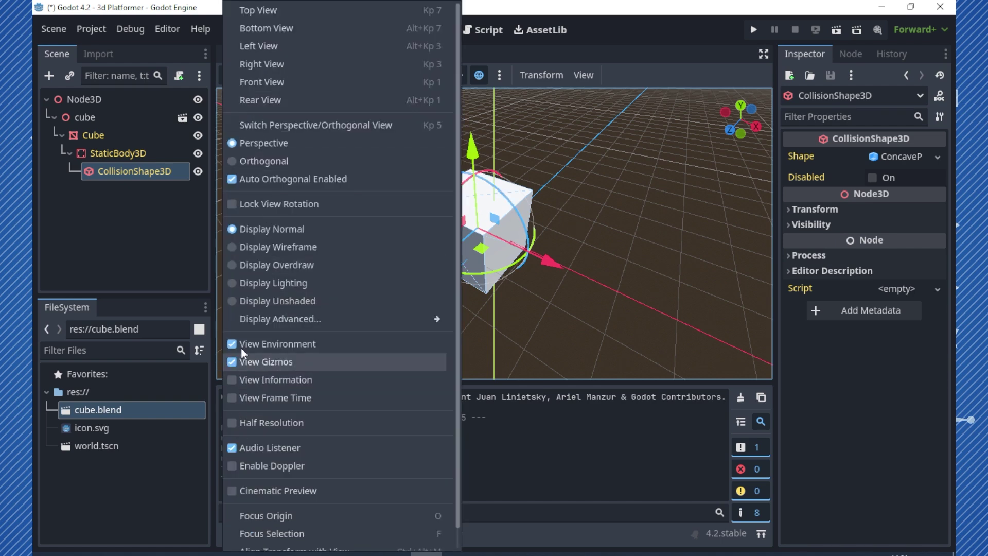
click(260, 247)
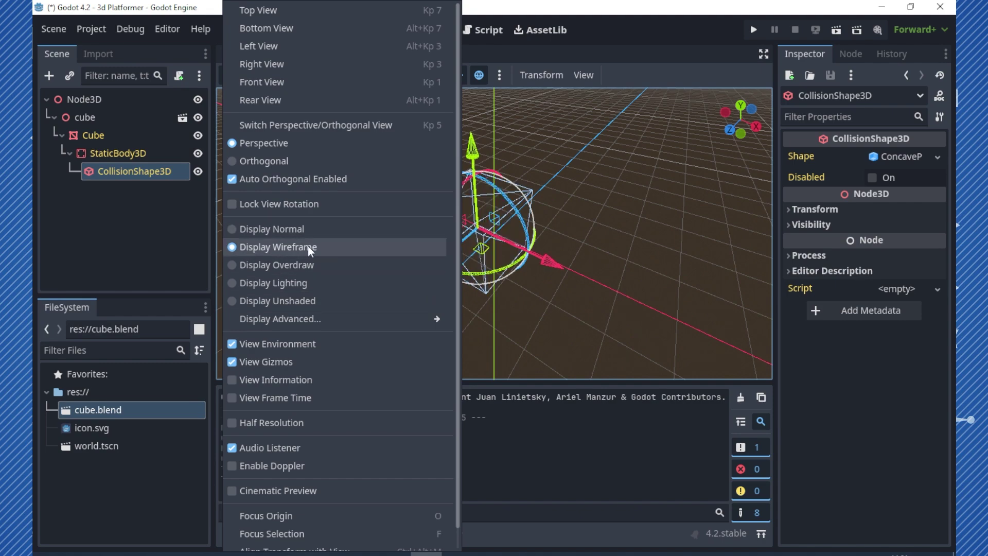
scroll(598, 237, up, 3)
middle_drag(597, 236, 519, 221)
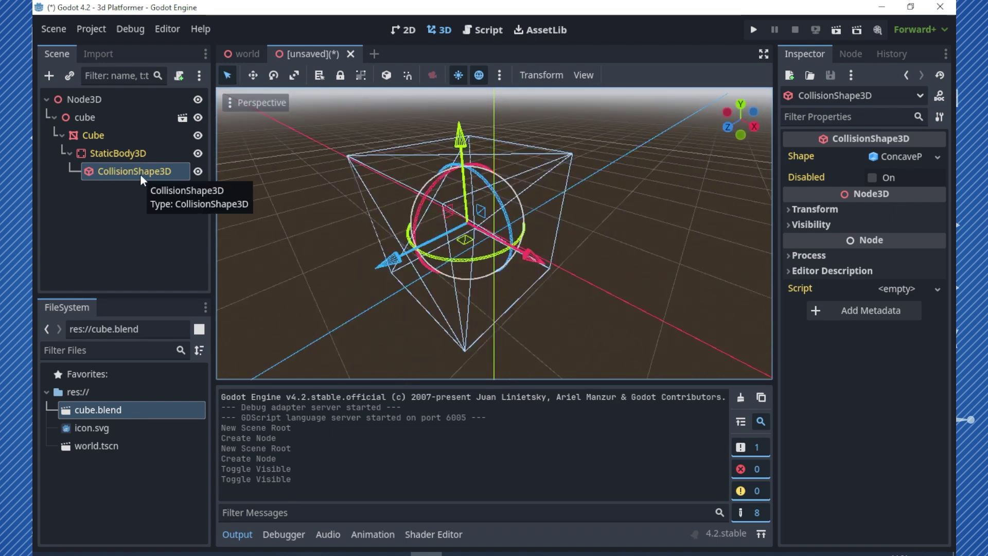
Select the Cube mesh and its cube parent node, and read the navigation, vehicle and rigid body suffixes in the Godot docs.
click(97, 136)
click(117, 121)
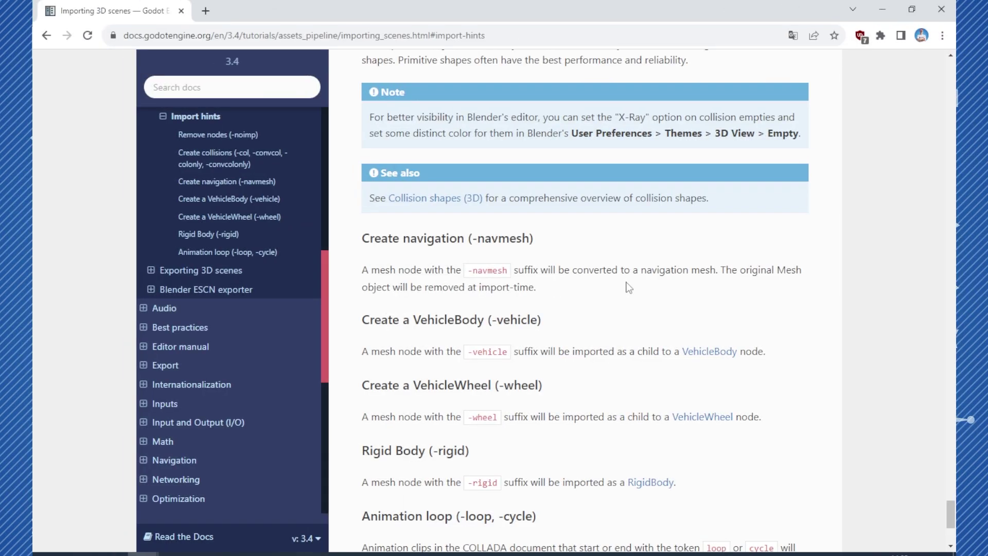
scroll(629, 287, down, 1)
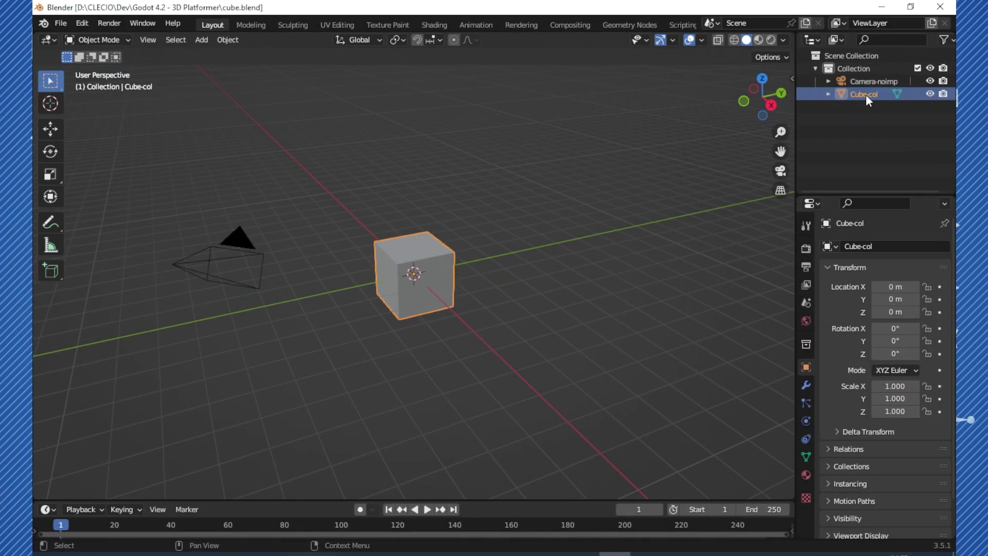
In Blender, rename the Cube-col object to "Cube-rigid" and save cube.blend.
double_click(865, 94)
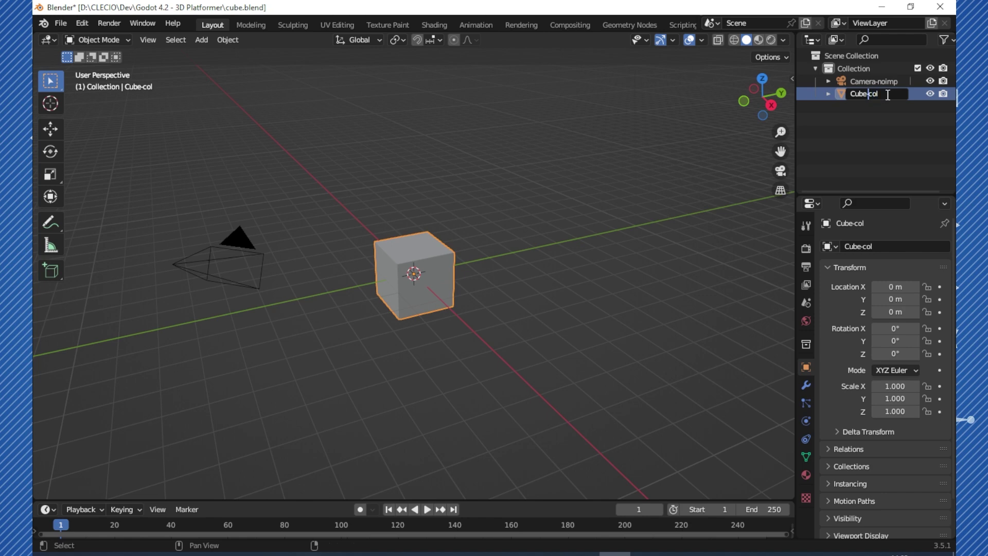
key(Delete)
key(Delete)
key(Delete)
text(rigib)
key(BackSpace)
text(d)
key(Return)
key(ctrl+s)
Switch to Godot, inspect the Cube-rigid body, mesh and CollisionShape3D nodes, and return the viewport to Display Normal.
key(alt+Tab)
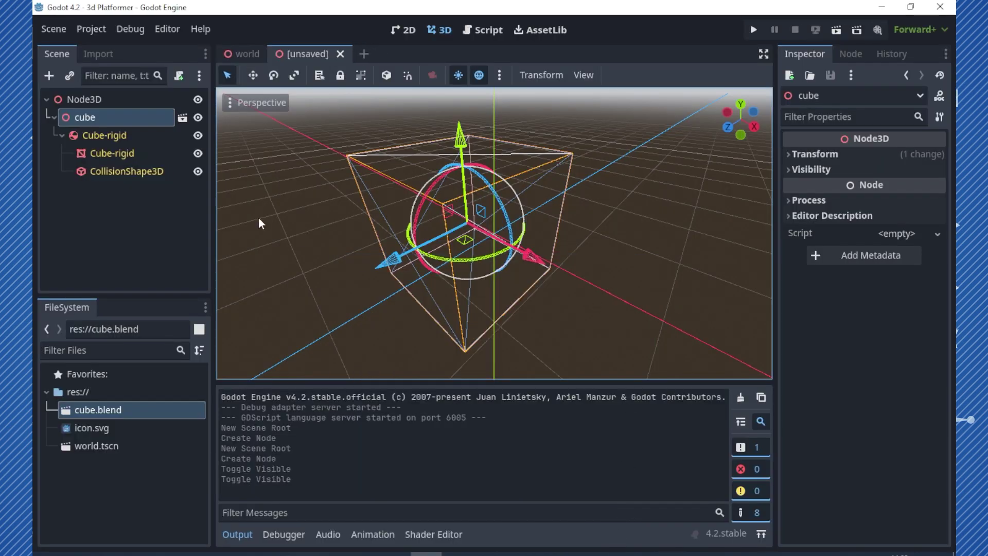
click(106, 135)
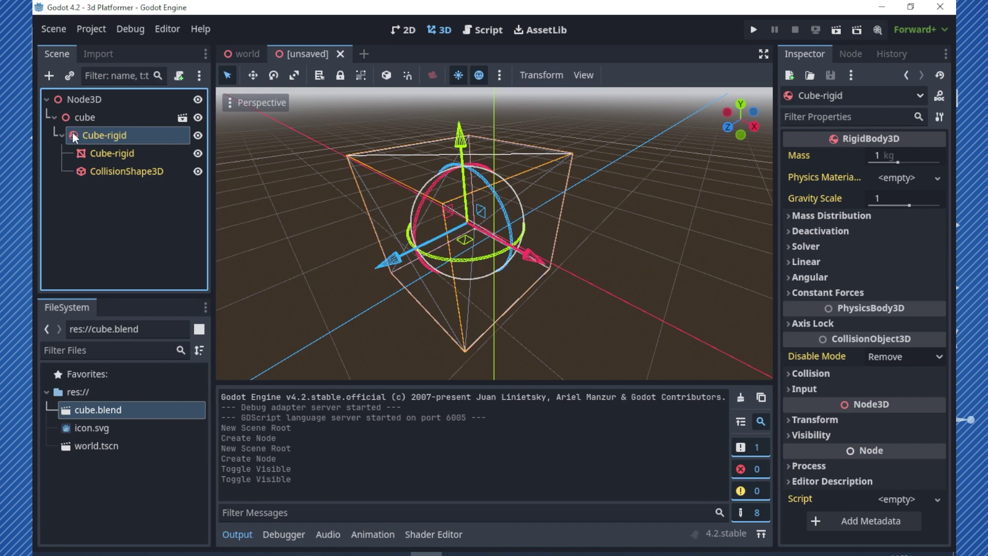
click(121, 156)
click(122, 172)
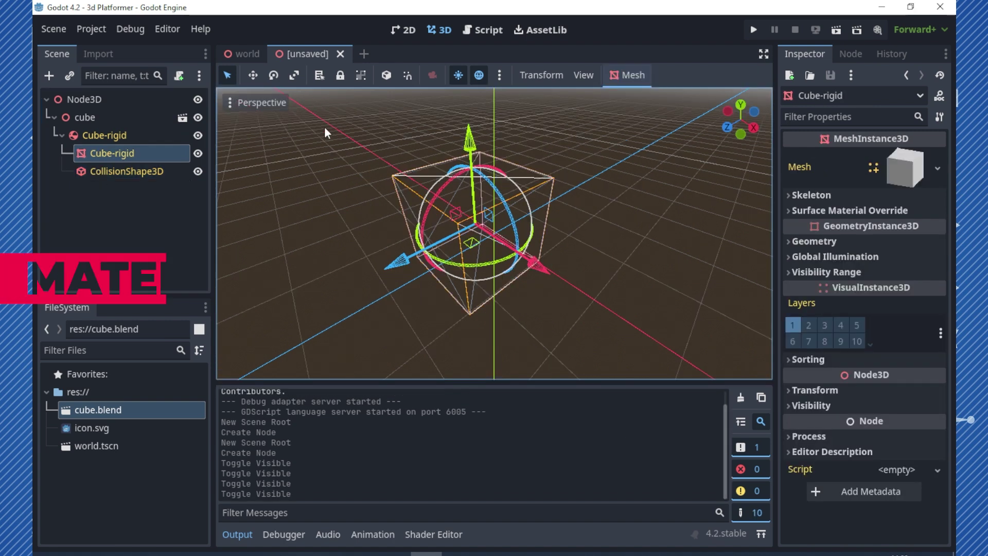
click(257, 102)
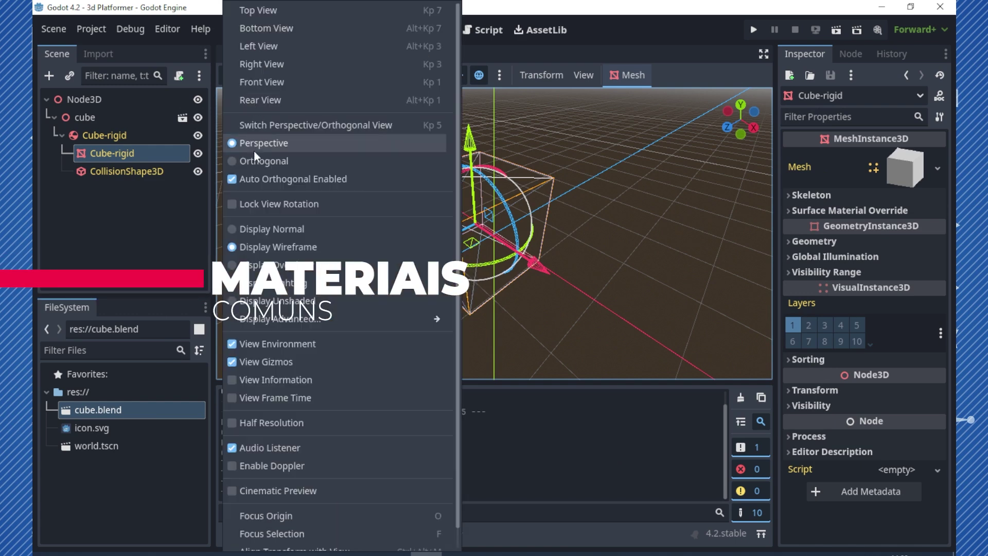
click(268, 229)
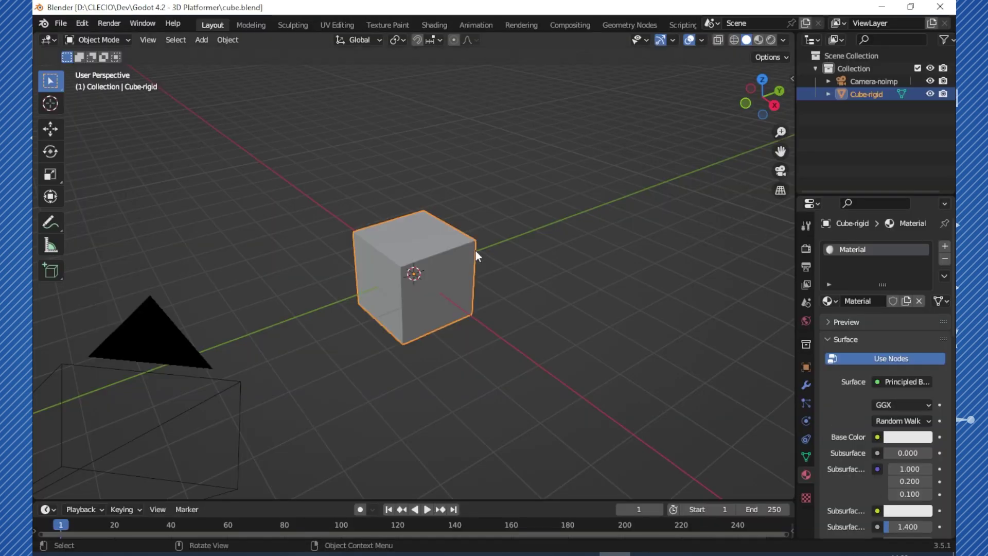
Switch to Blender, set the viewport to rendered shading and add a Sun light to the scene.
click(439, 258)
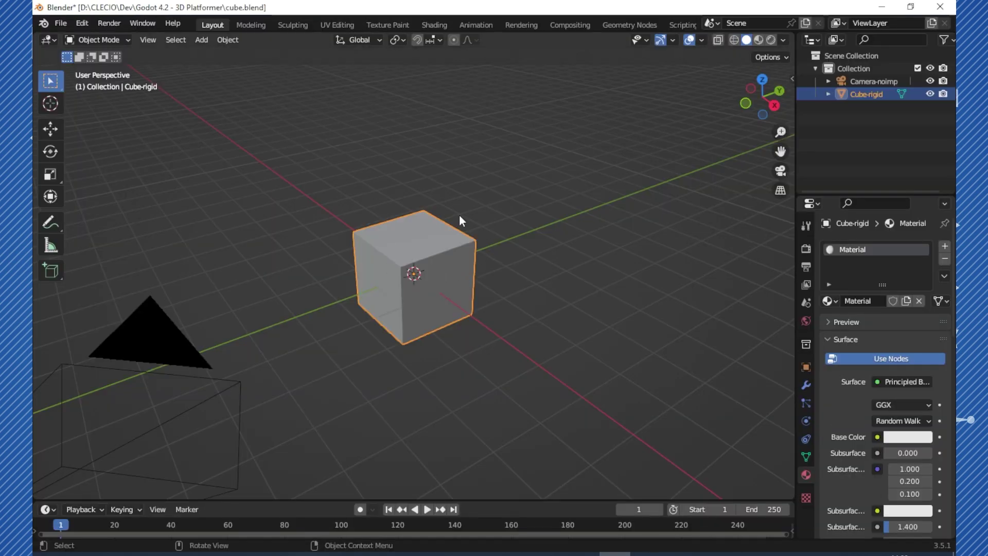
click(770, 44)
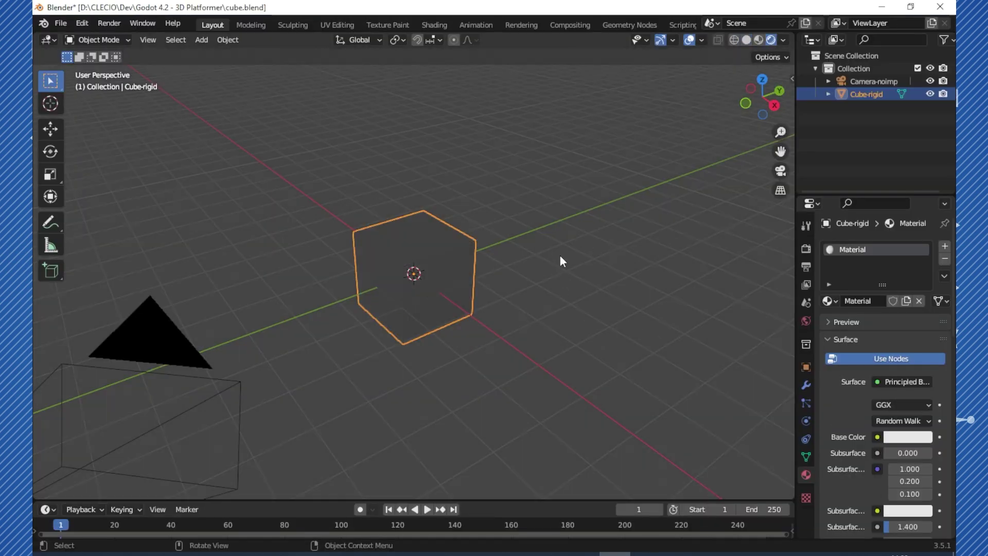
key(shift+a)
mouse_move(520, 257)
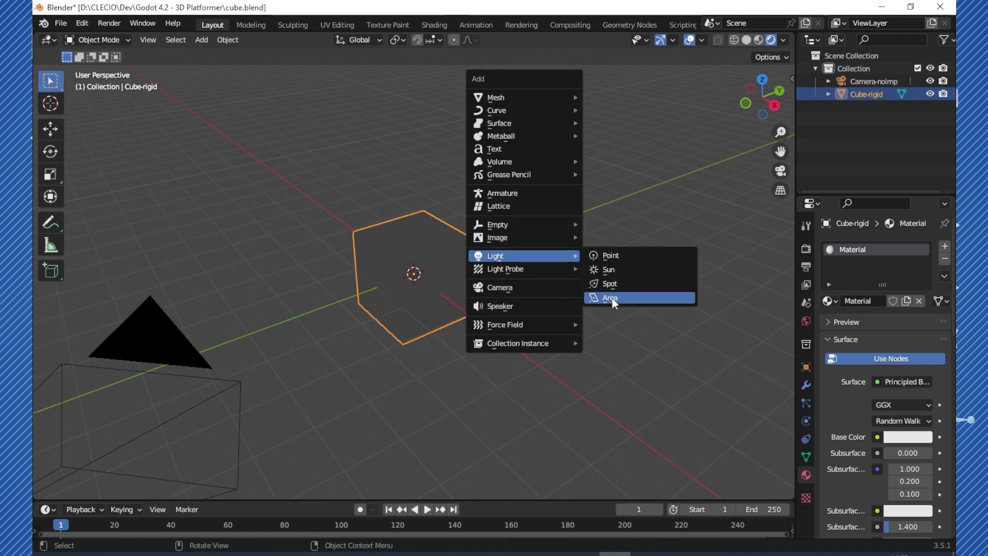
click(612, 270)
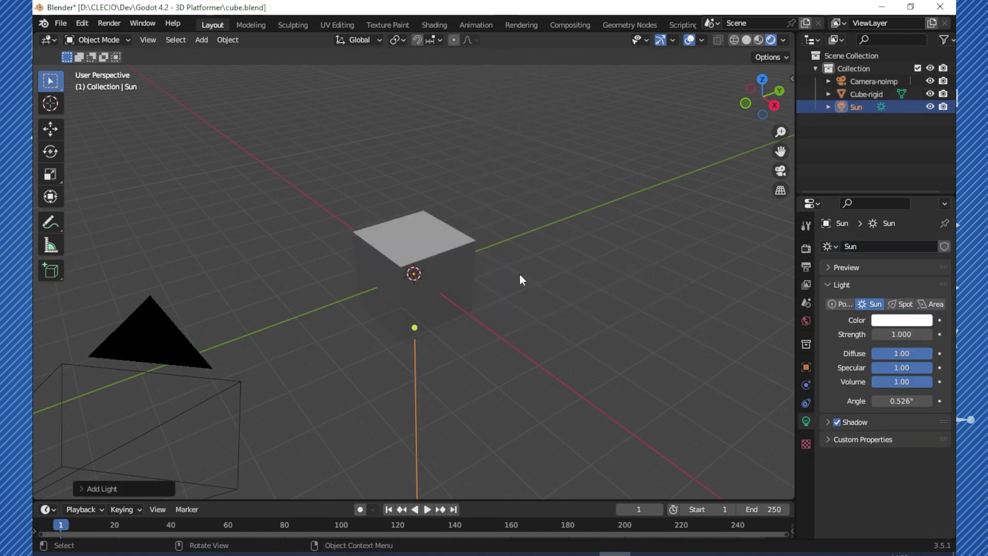
Move the Sun light up along the Z axis, above the cube.
key(g)
key(z)
click(526, 98)
middle_drag(550, 210, 527, 221)
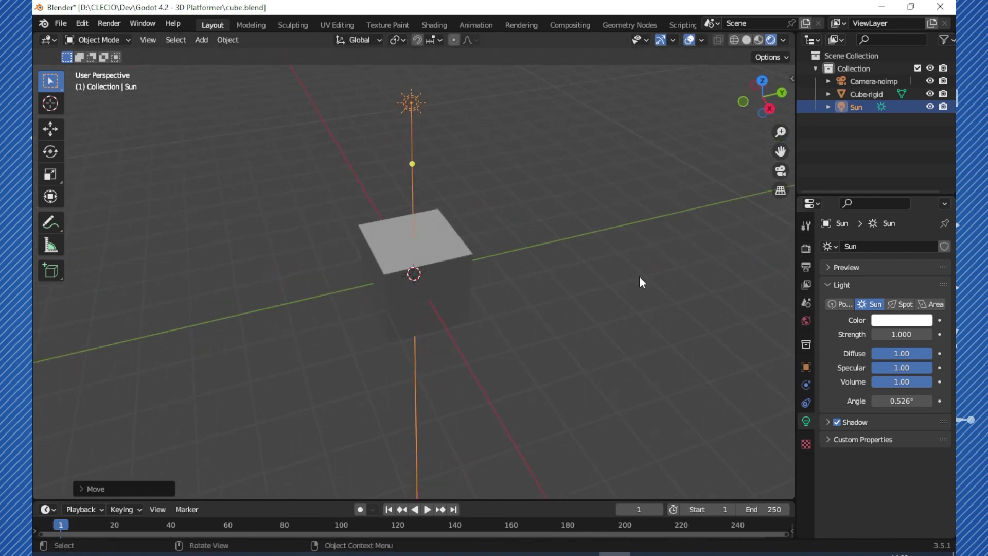
Set the base color of the cube's material to blue, with hue 0.637, saturation 0.932 and value 0.674.
middle_drag(637, 275, 472, 244)
click(418, 262)
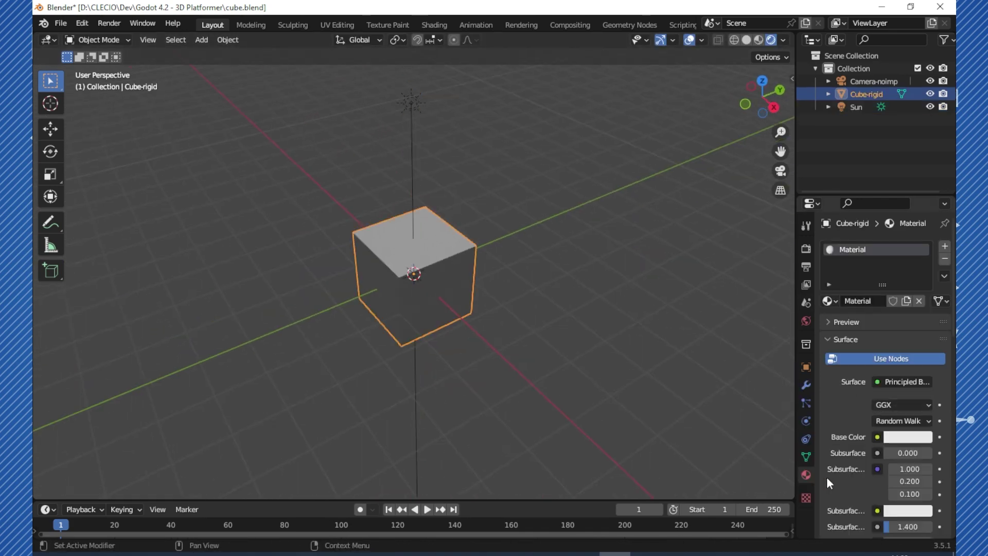
click(904, 437)
mouse_move(876, 285)
mouse_down()
mouse_move(922, 267)
mouse_move(878, 266)
mouse_move(888, 273)
mouse_up()
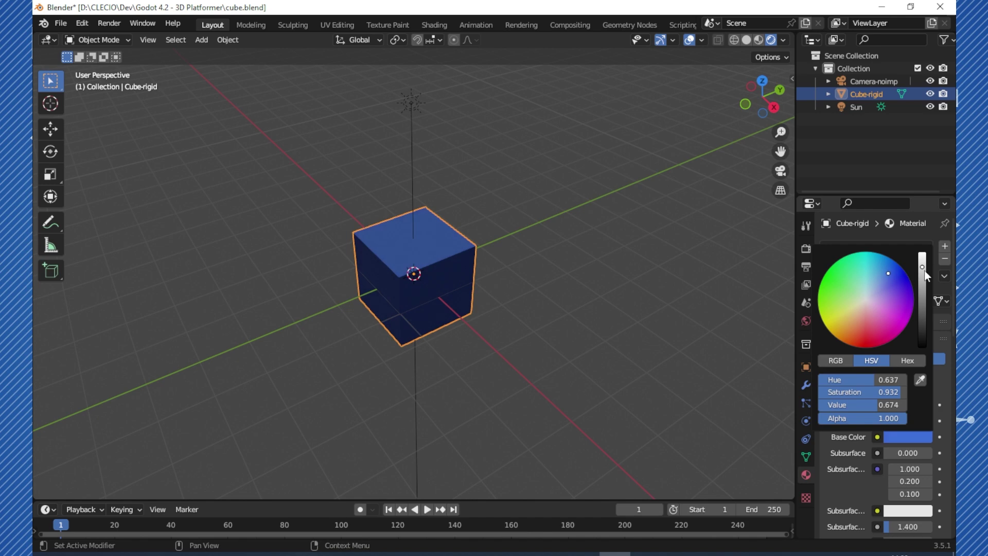
click(570, 282)
middle_drag(570, 282, 529, 311)
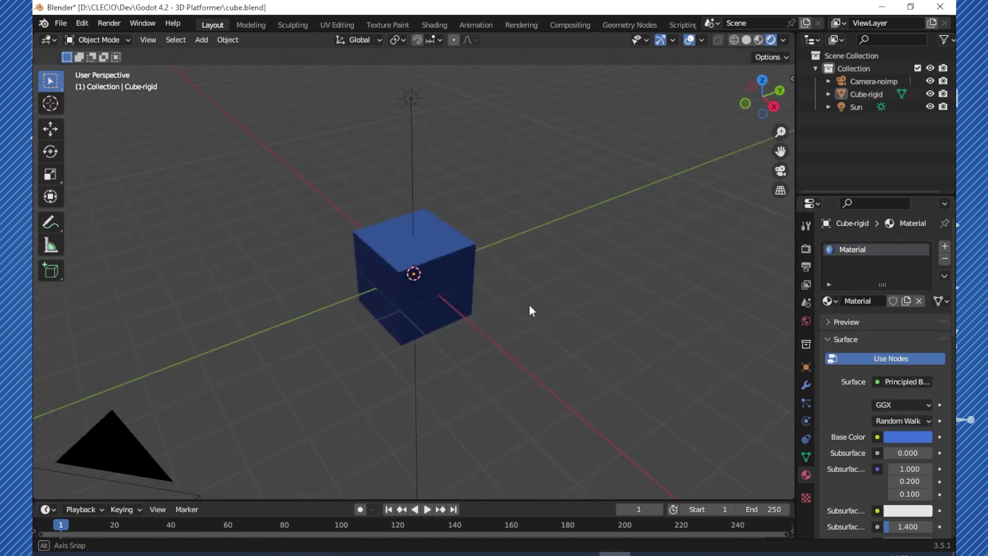
Rename the Sun light to Sun-noimp and save cube.blend.
click(856, 107)
double_click(865, 107)
text(-noimp)
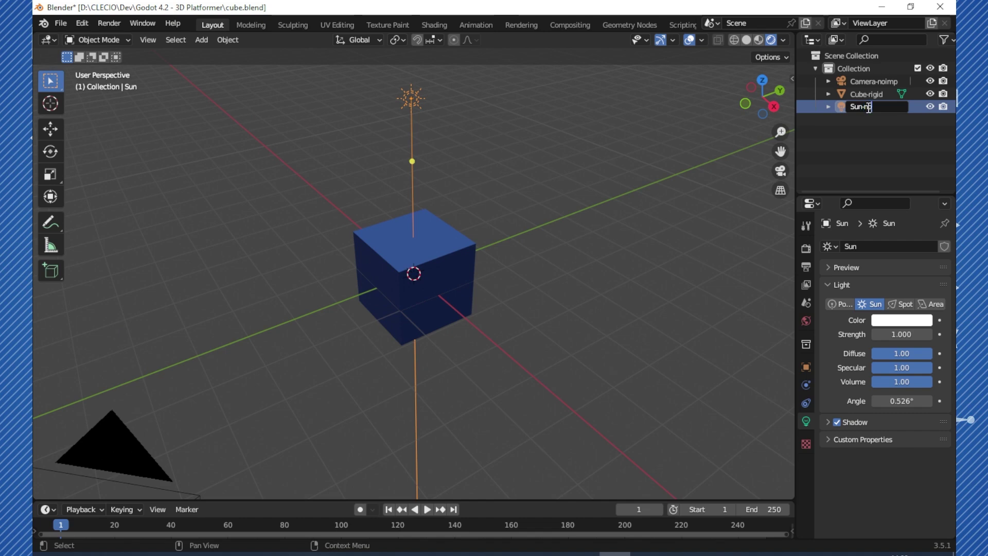
key(Return)
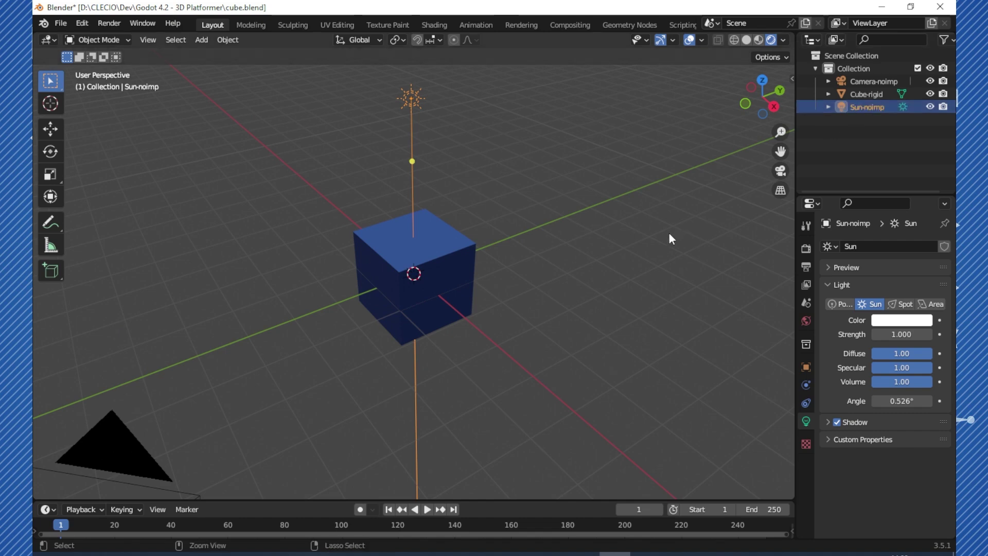
key(ctrl+s)
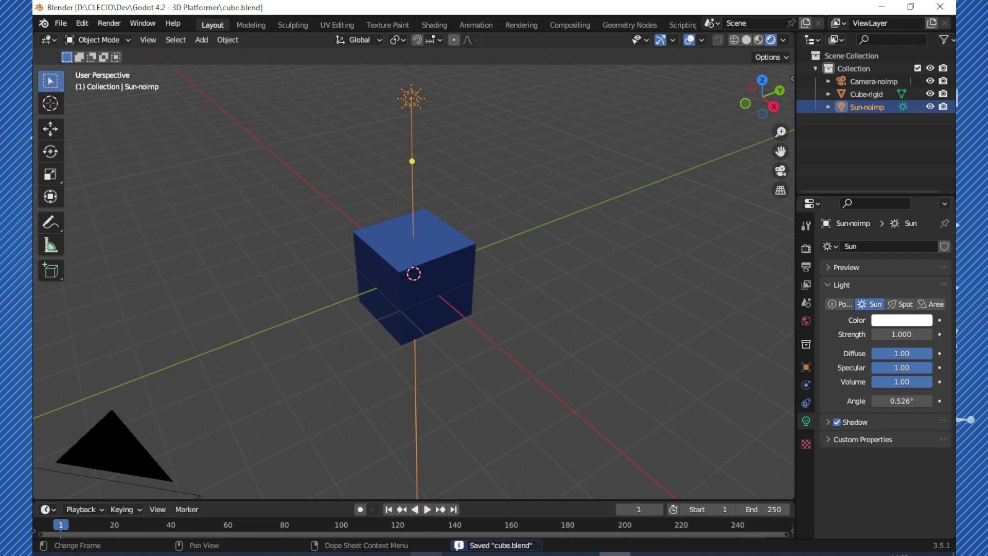
Switch to Godot and examine the albedo, metallic and roughness properties of the Surface 0 material on the Cube-rigid mesh.
key(alt+Tab)
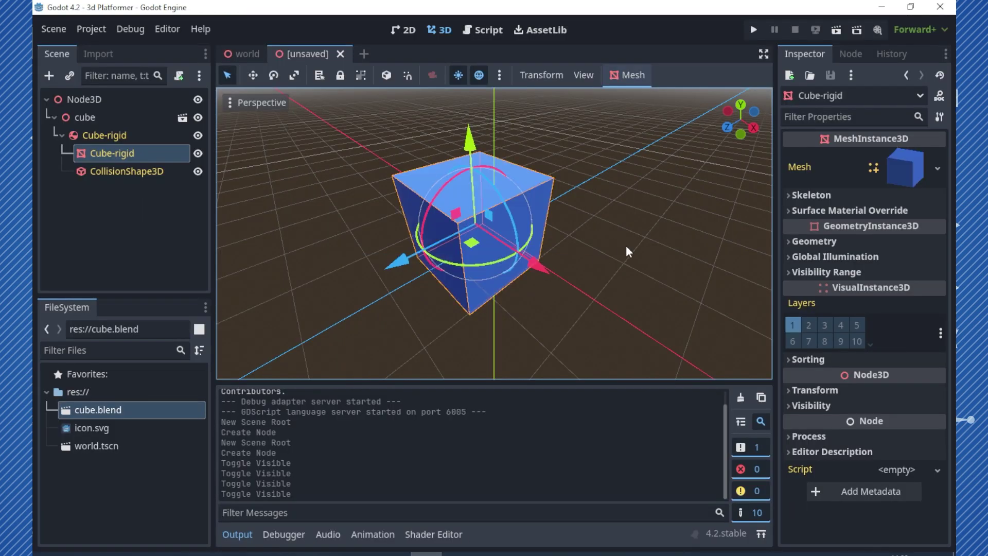
click(912, 167)
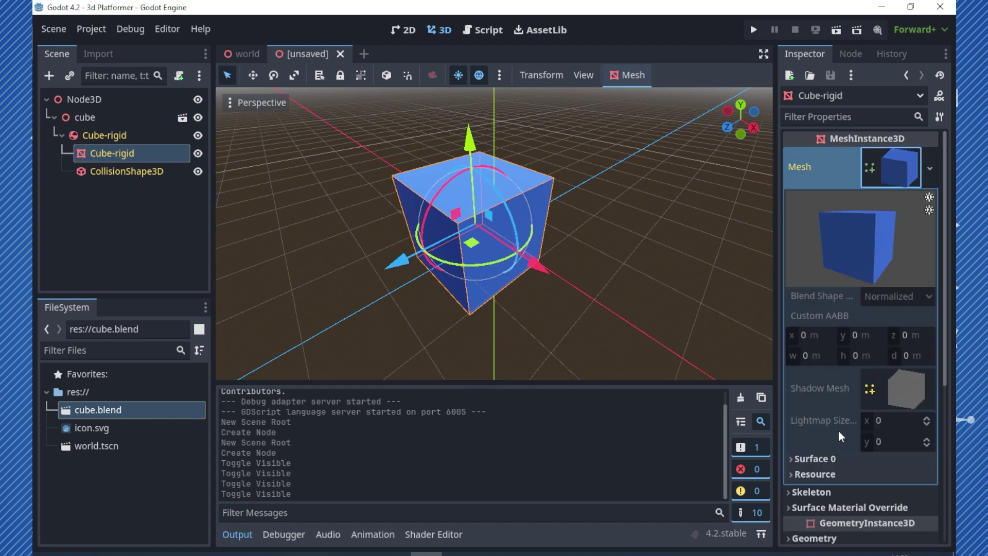
click(825, 458)
scroll(862, 420, down, 3)
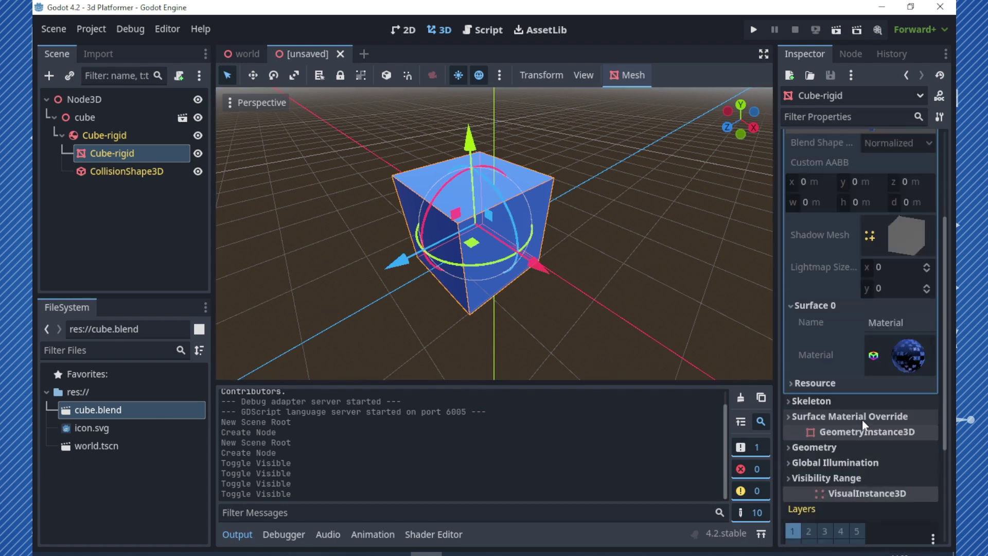
click(906, 358)
scroll(900, 345, down, 5)
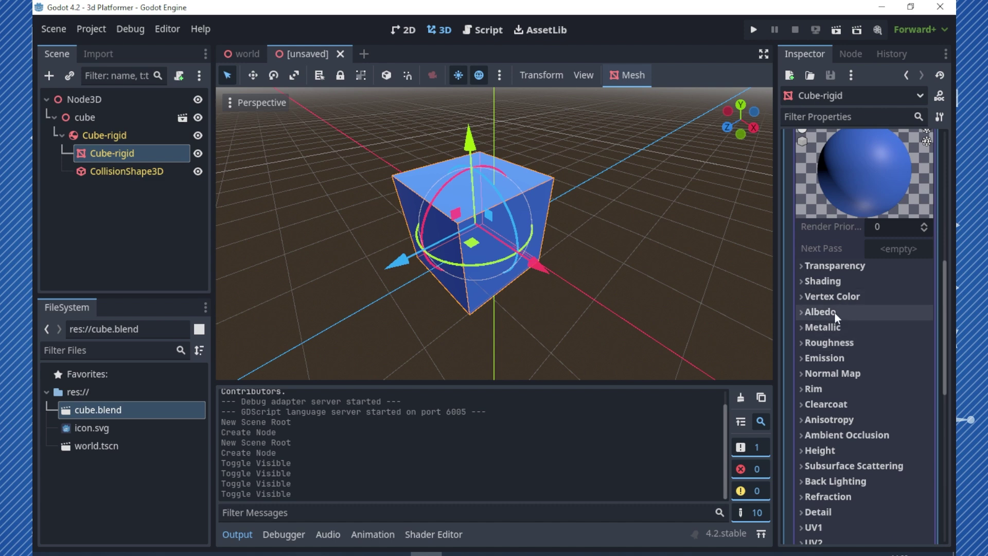
click(834, 311)
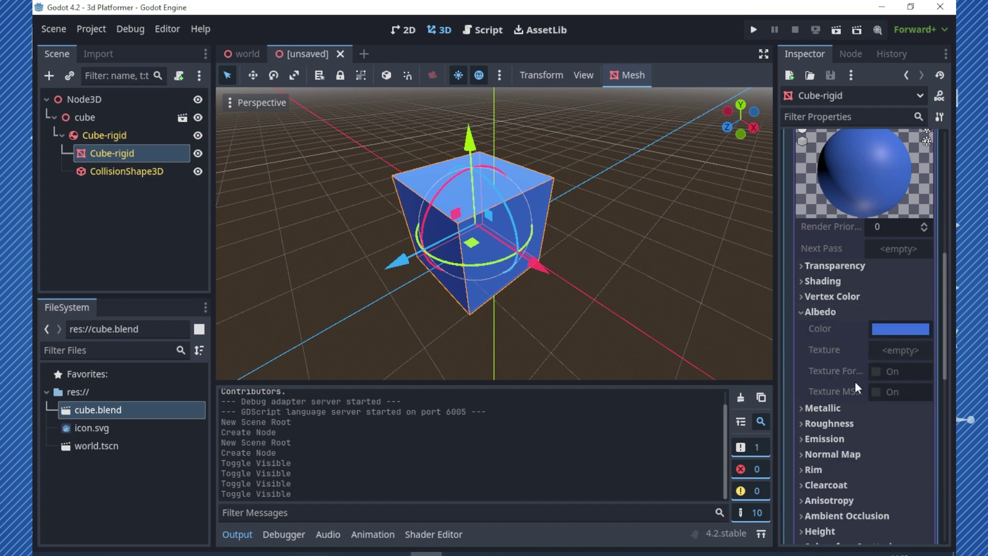
scroll(849, 406, down, 1)
click(844, 359)
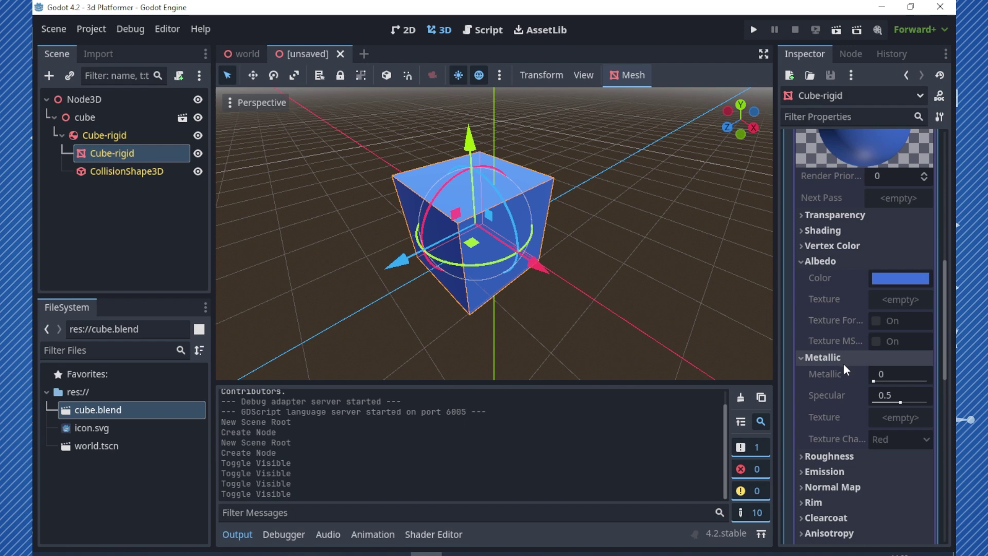
scroll(844, 363, down, 2)
click(845, 354)
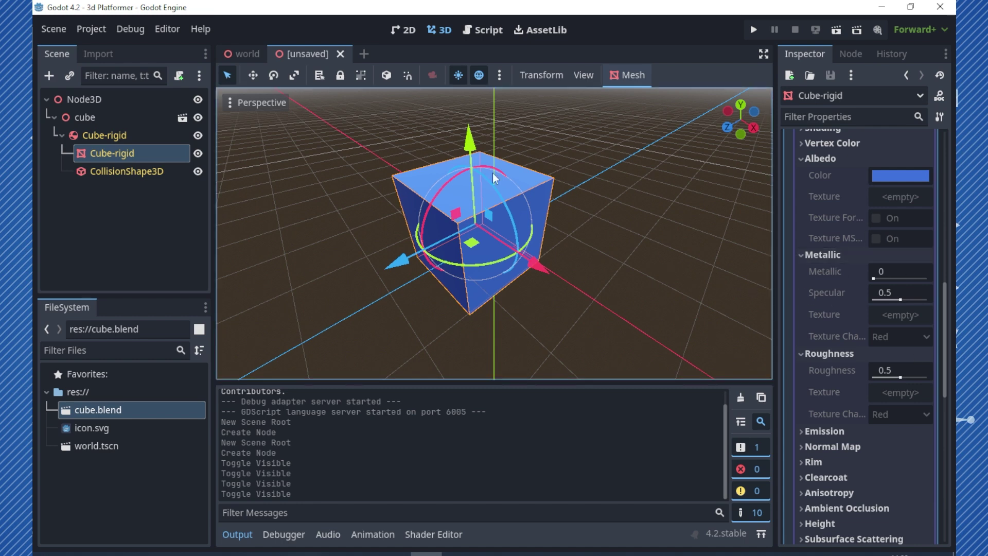
Switch to Blender and set the cube material's metallic to 1.000, roughness to 0.000 and specular to 0.682.
click(615, 554)
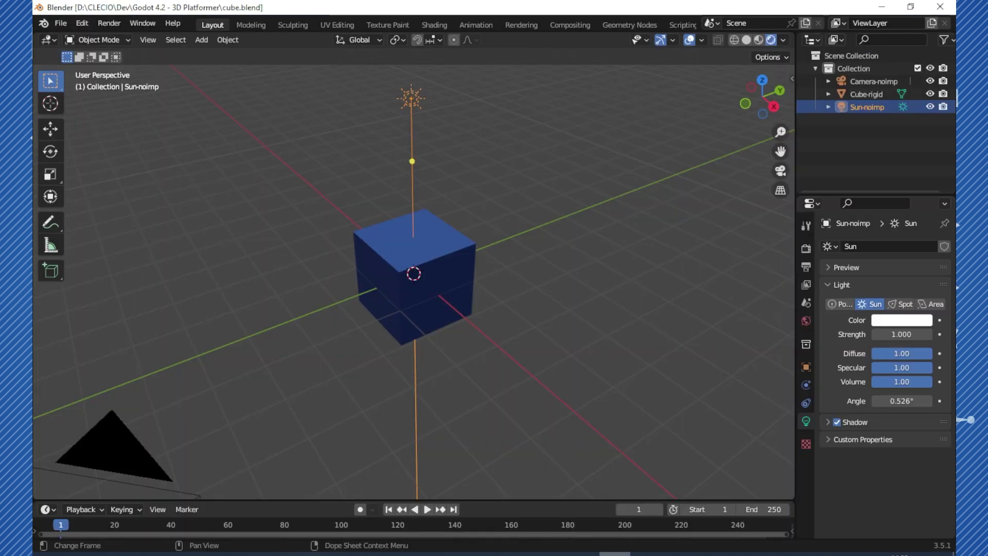
click(455, 269)
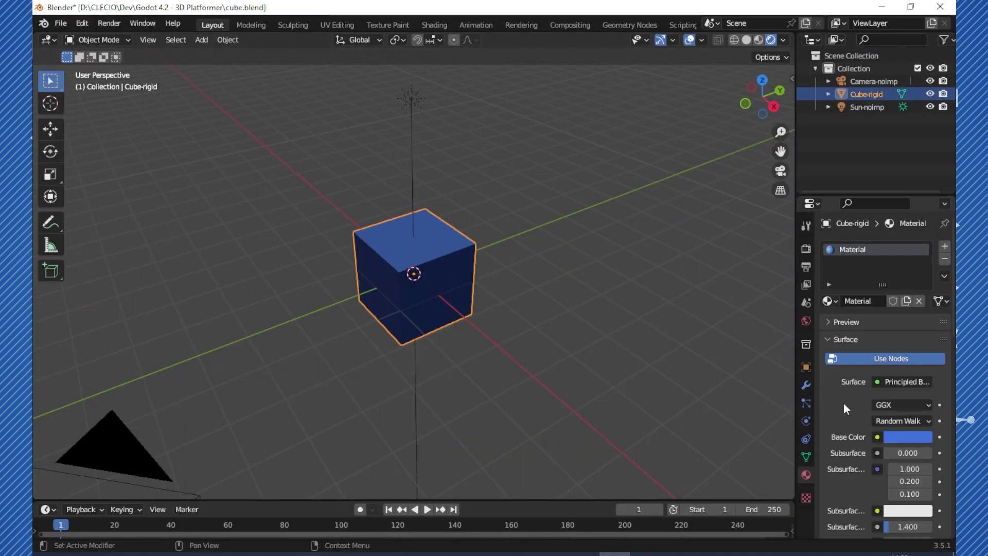
scroll(907, 435, down, 6)
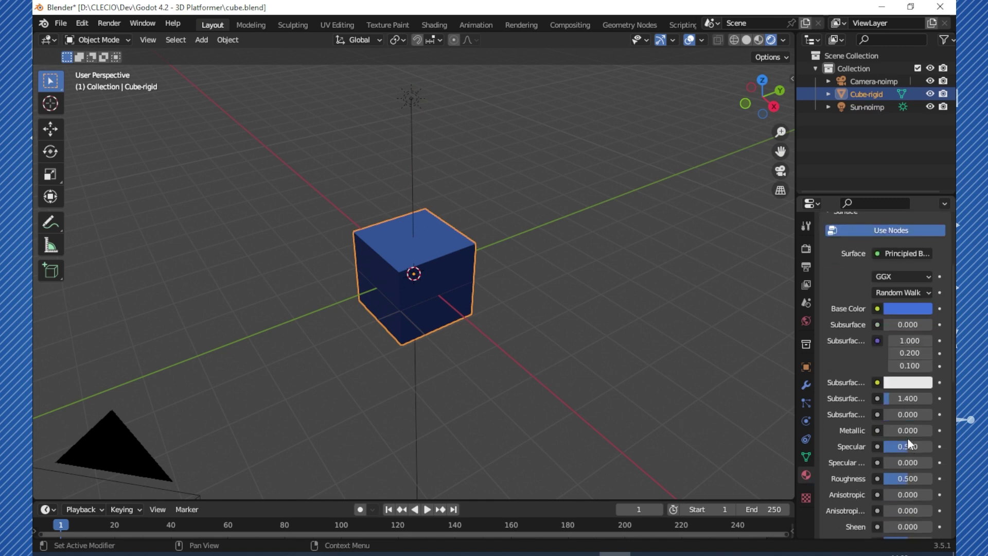
drag(893, 403, 928, 410)
drag(904, 458, 877, 459)
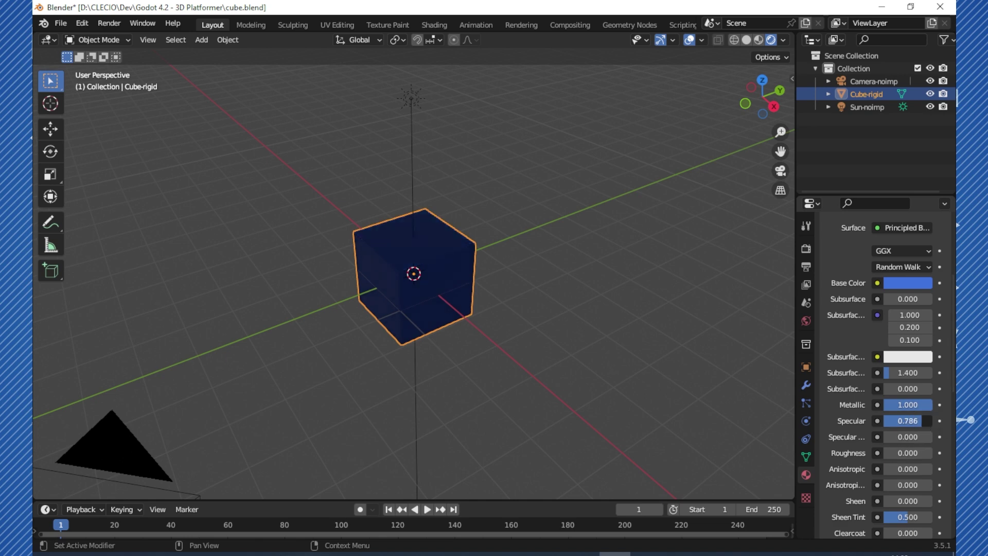
drag(911, 421, 920, 421)
click(522, 309)
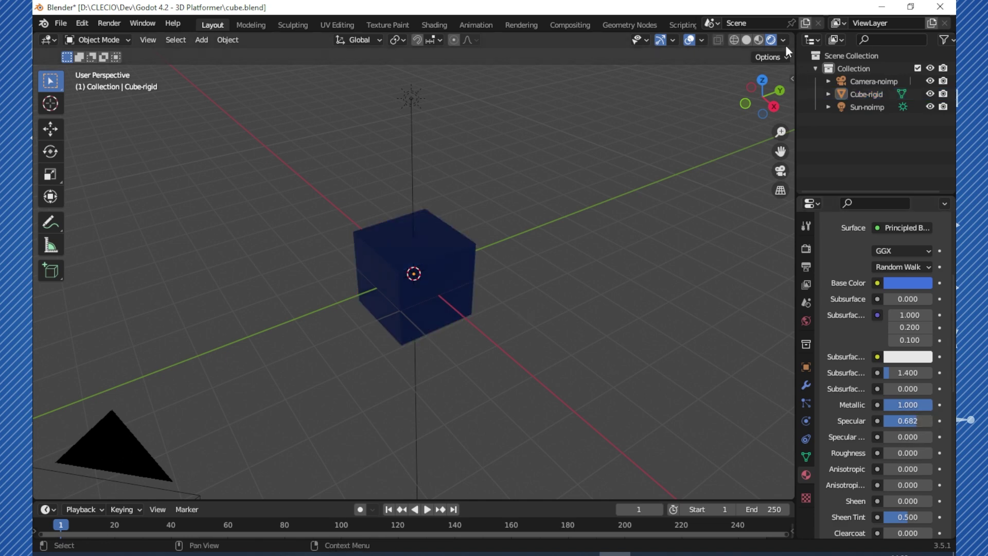
Disable Scene Lights and Scene World in the rendered viewport shading, and save cube.blend.
click(783, 41)
click(722, 103)
click(717, 117)
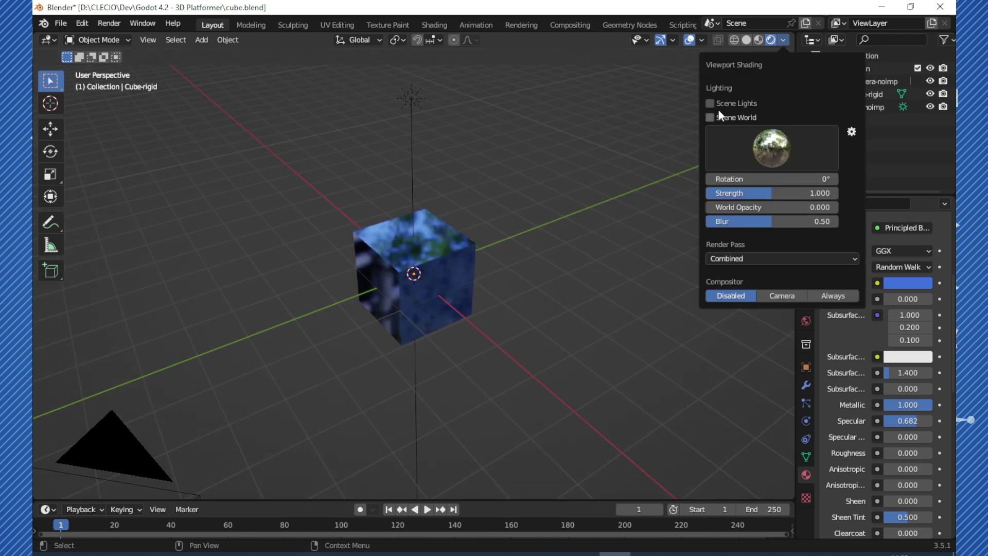
middle_drag(425, 264, 452, 266)
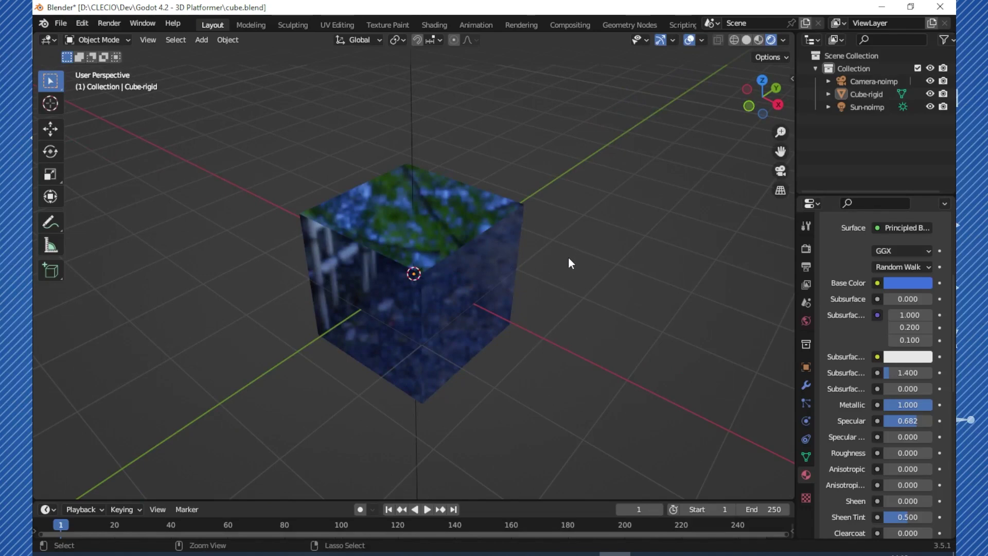
key(ctrl+s)
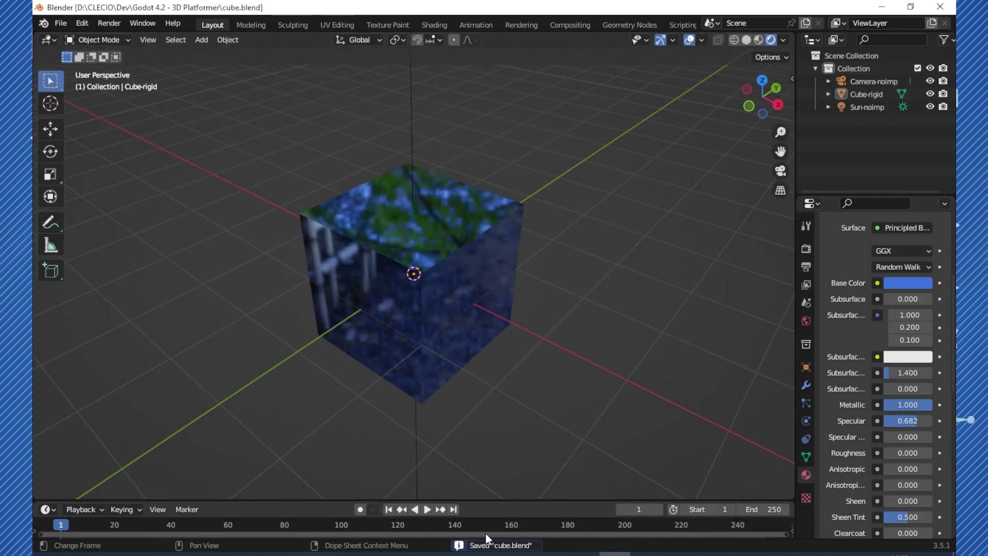
Switch to Godot and inspect the reimported metallic cube in the 3D viewport.
key(alt+Tab)
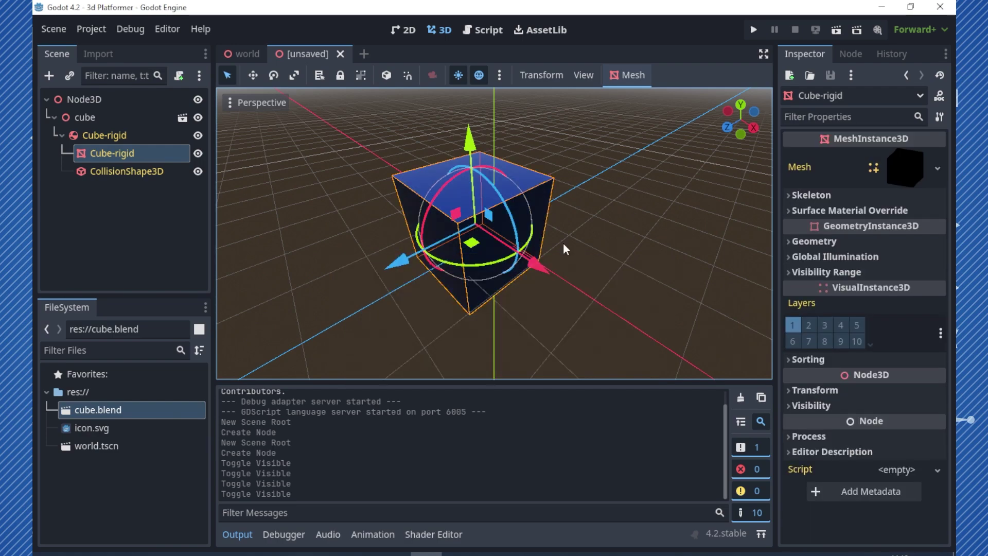
middle_drag(624, 199, 568, 167)
scroll(489, 206, up, 3)
scroll(494, 196, up, 2)
scroll(569, 167, down, 5)
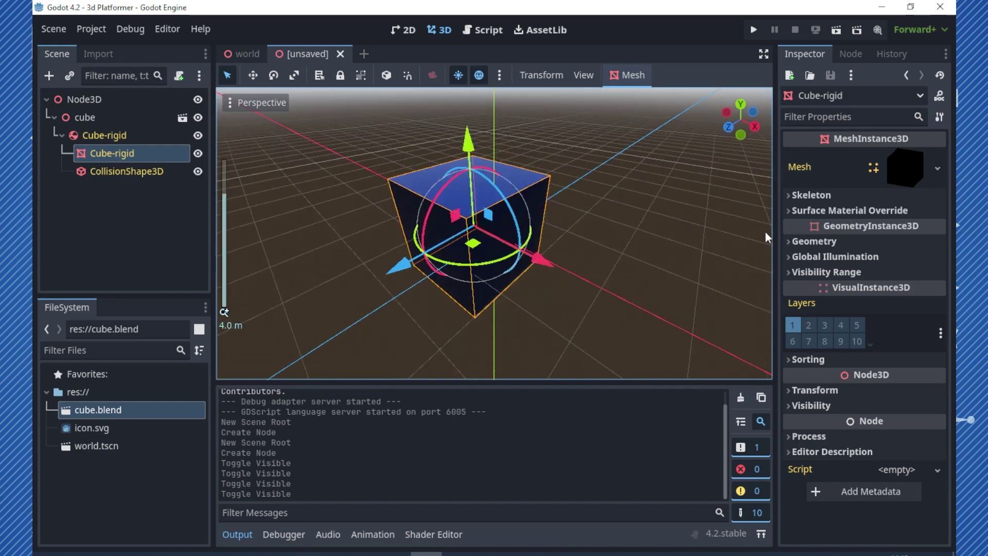
Examine the metallic, specular and roughness properties of the reimported Surface 0 material on the Cube-rigid mesh.
click(895, 173)
scroll(876, 278, down, 3)
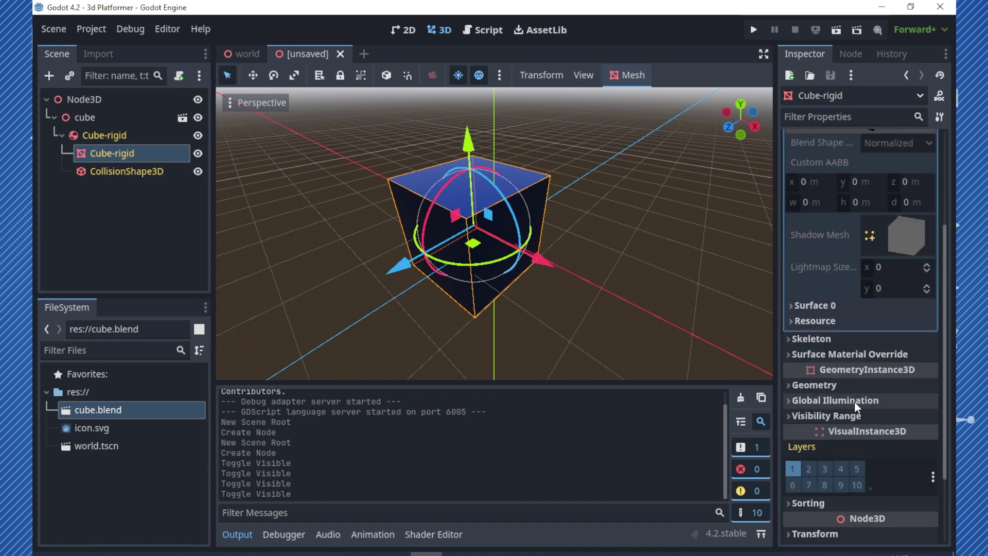
click(810, 304)
scroll(854, 334, down, 2)
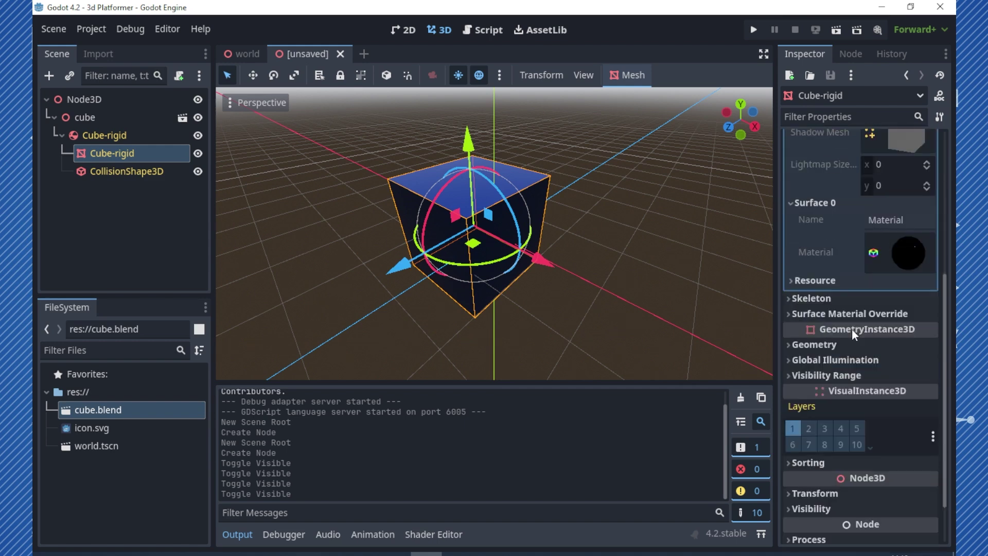
click(880, 250)
scroll(873, 337, down, 2)
scroll(844, 376, down, 2)
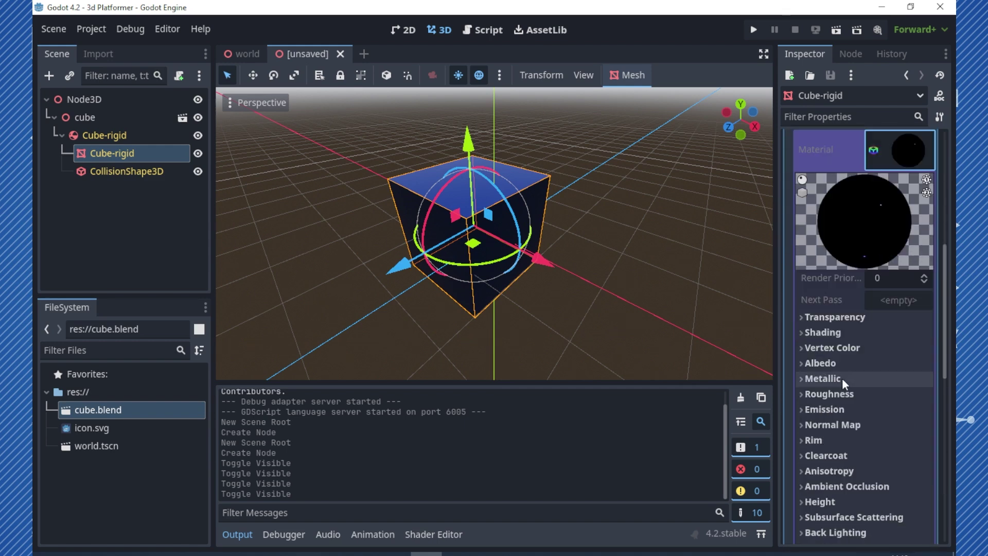
click(835, 378)
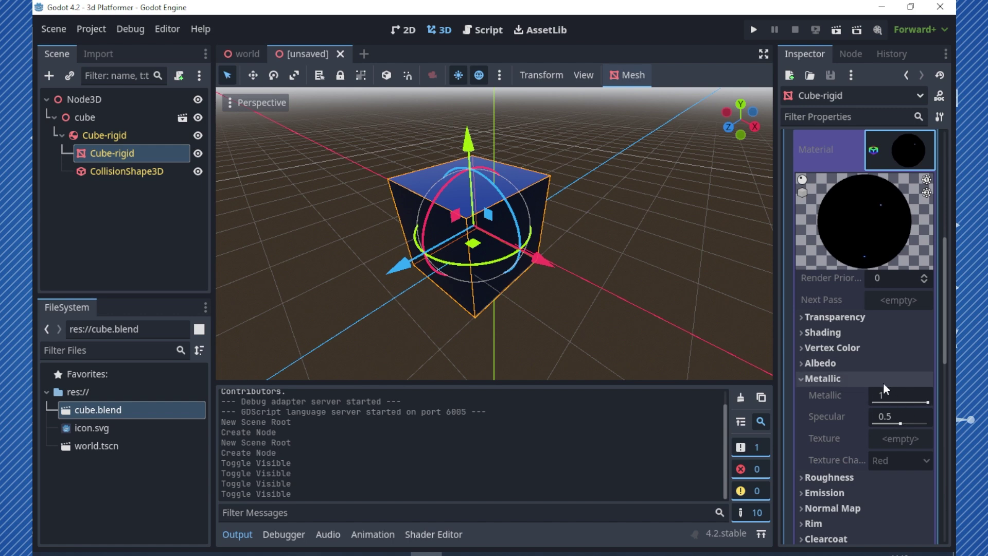
click(845, 477)
scroll(854, 452, down, 2)
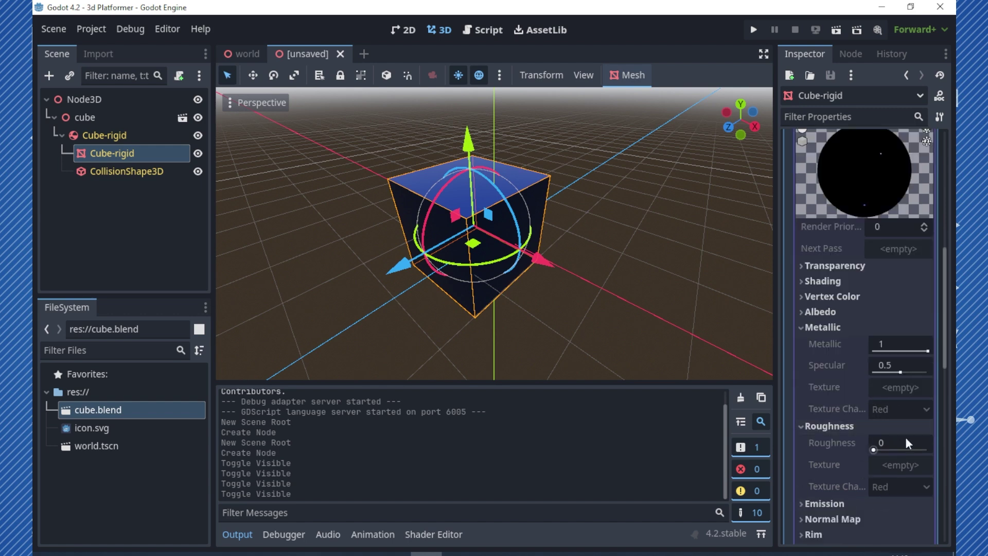
scroll(879, 442, down, 6)
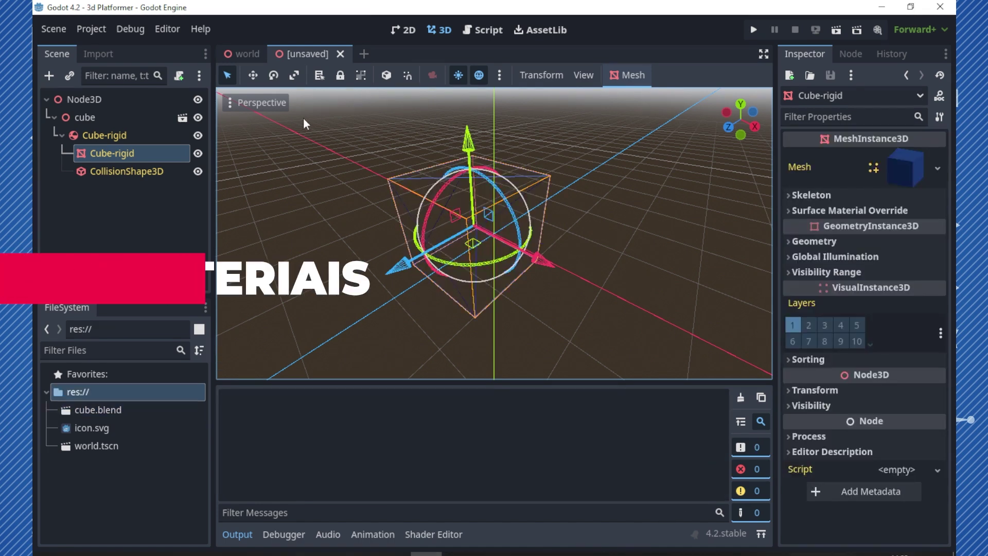
Set the 3D viewport's display mode to Display Normal.
click(270, 102)
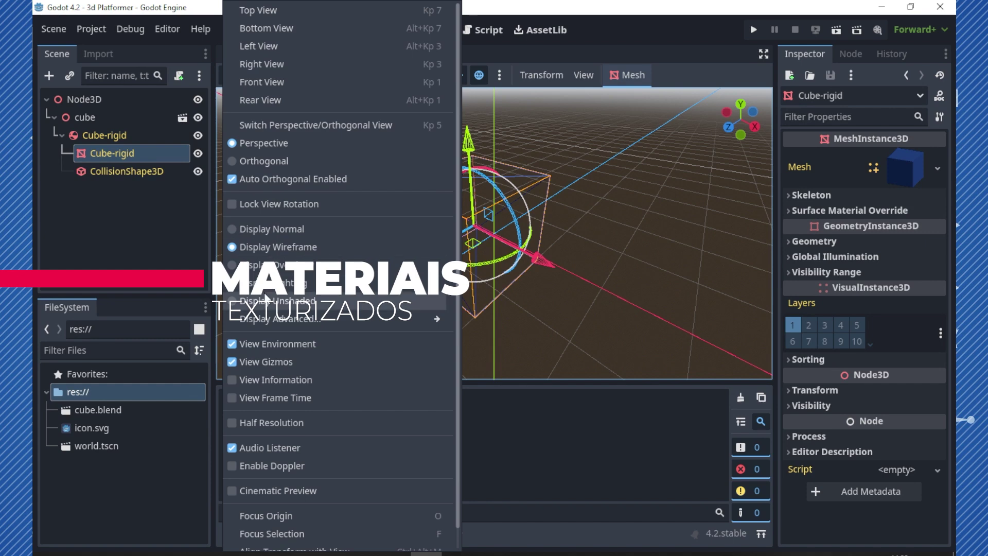
click(263, 229)
click(587, 236)
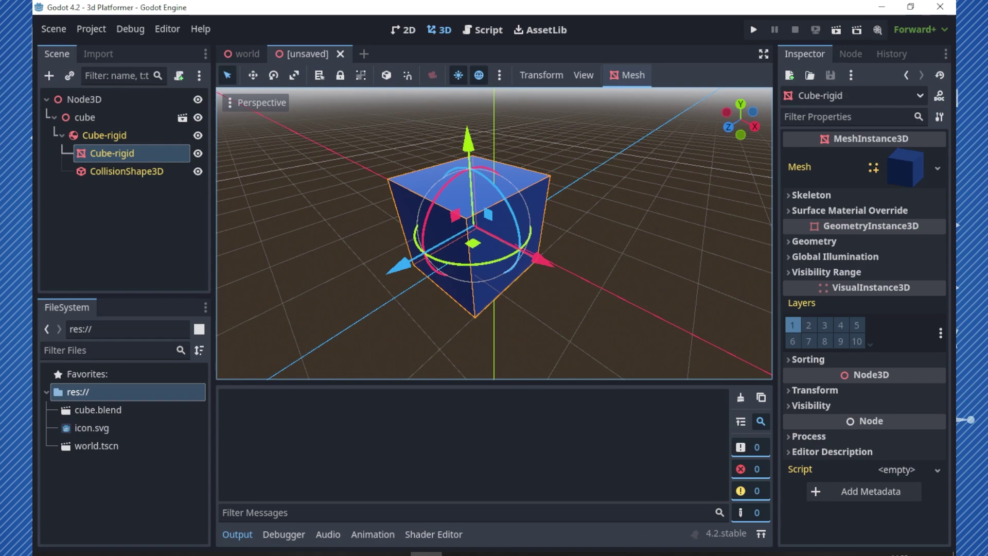
Switch to Blender and assign the desktop image Foil002.png as an Image Texture to the cube material's base color.
key(alt+Tab)
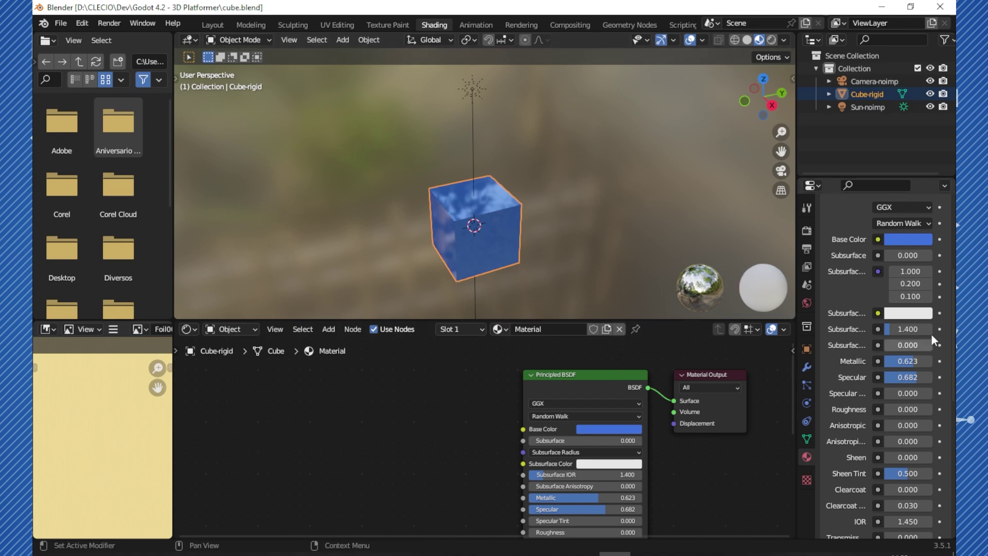
scroll(905, 360, up, 6)
click(878, 392)
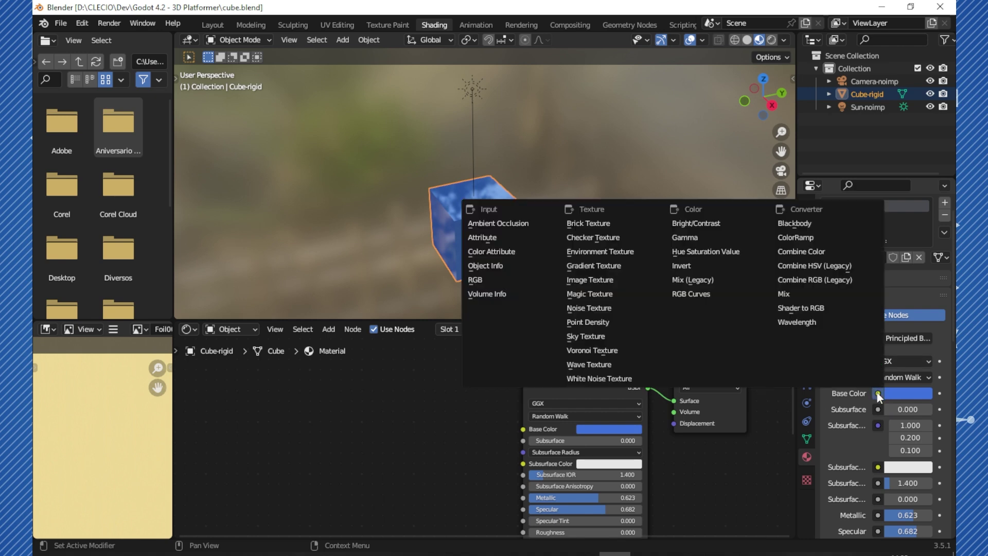
click(586, 279)
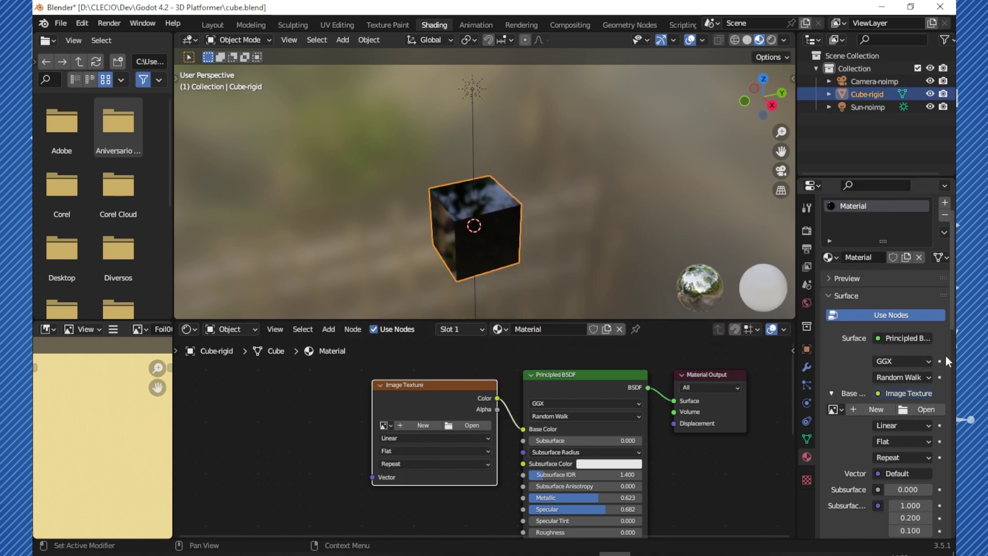
click(903, 408)
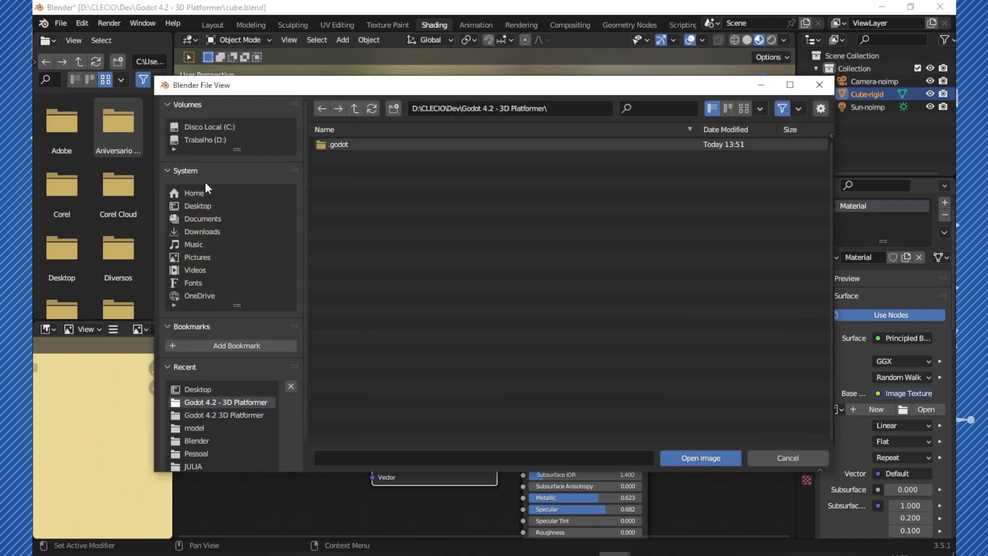
click(198, 206)
scroll(431, 322, down, 12)
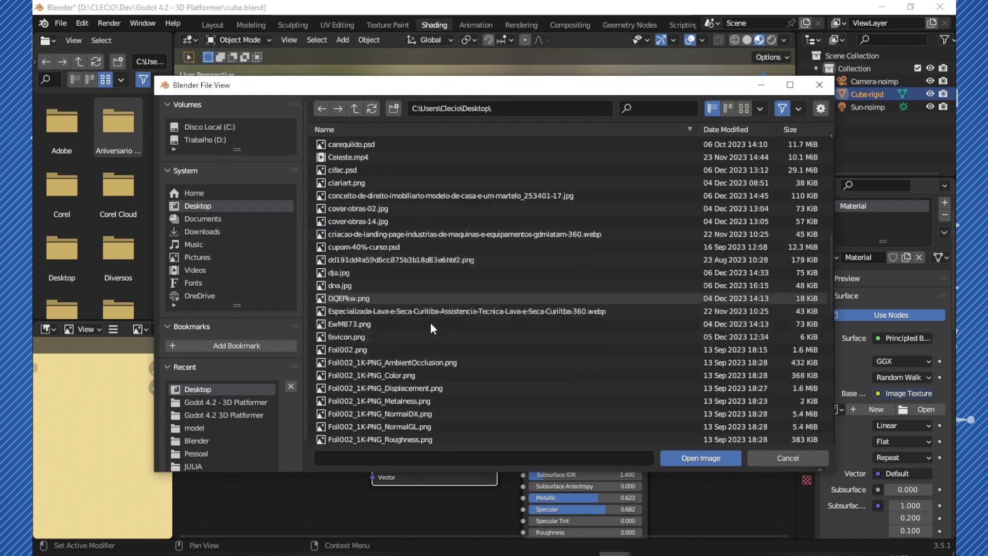
double_click(369, 272)
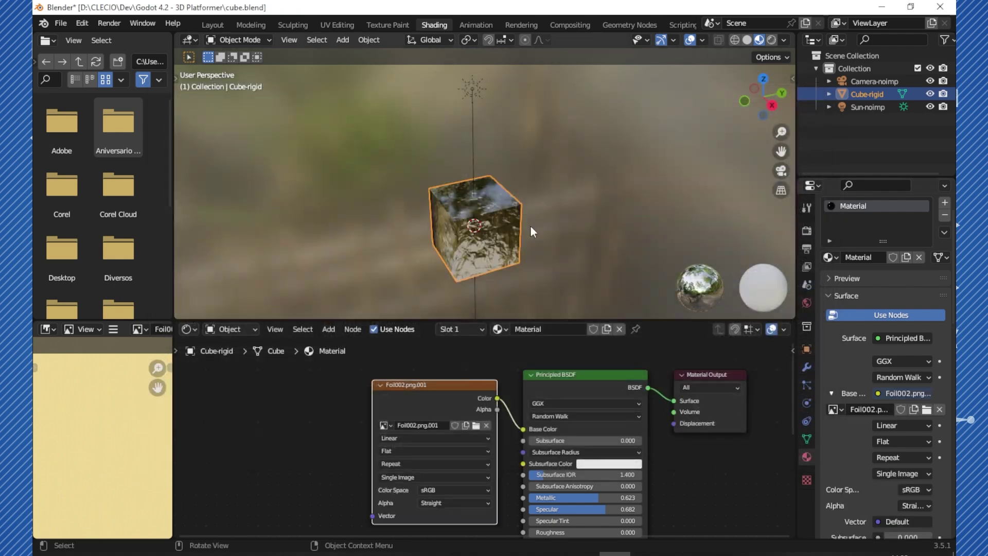
middle_drag(524, 248, 478, 268)
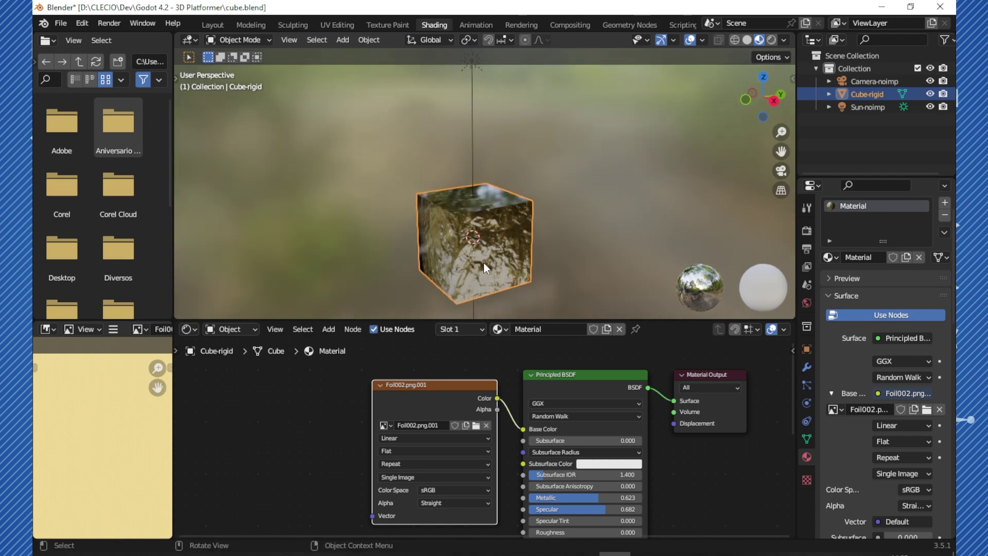
Save cube.blend and switch to Godot to inspect the reimported cube in the 3D viewport.
key(ctrl+s)
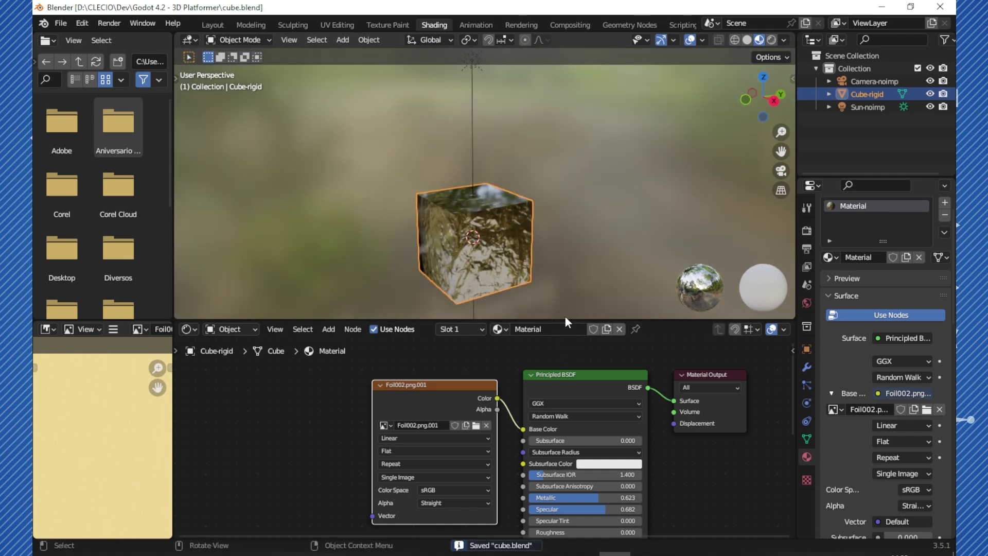
key(alt+Tab)
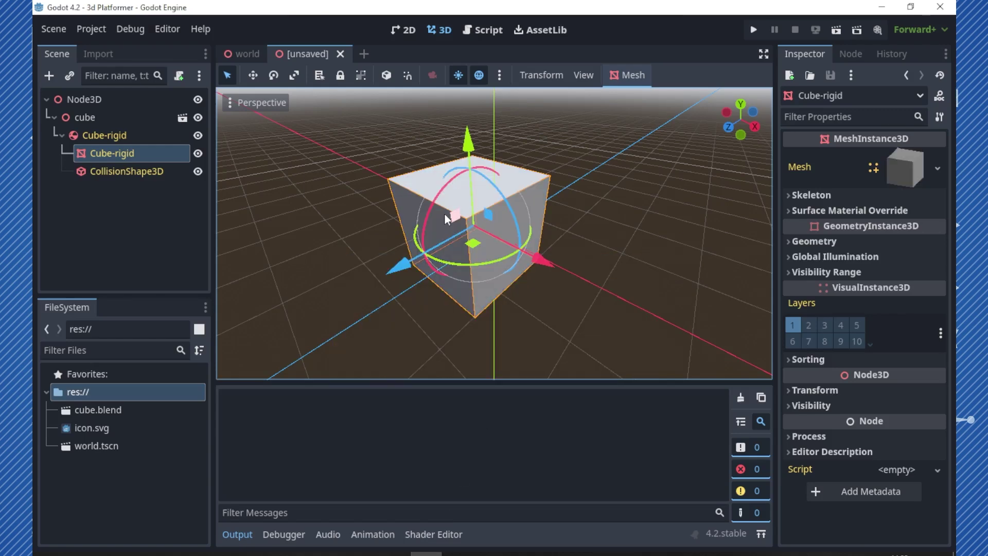
middle_drag(518, 253, 507, 252)
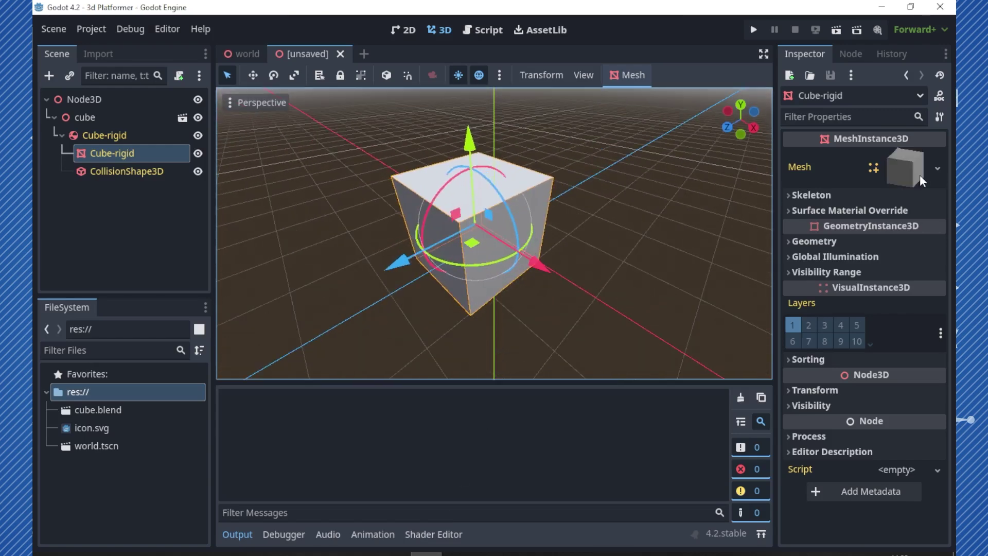
Check the Albedo texture of the Surface 0 material on the Cube-rigid mesh.
click(904, 175)
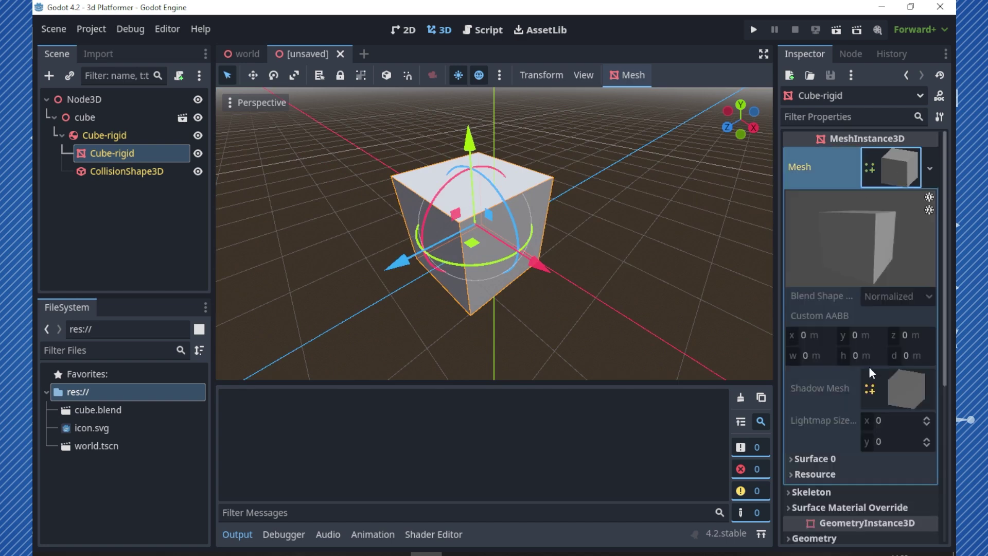
click(826, 460)
scroll(874, 463, down, 3)
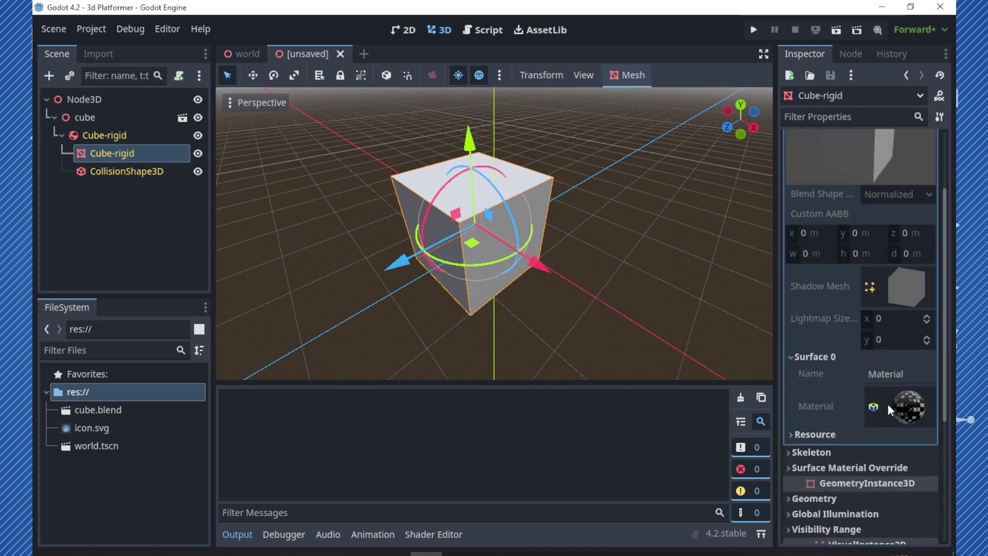
click(913, 409)
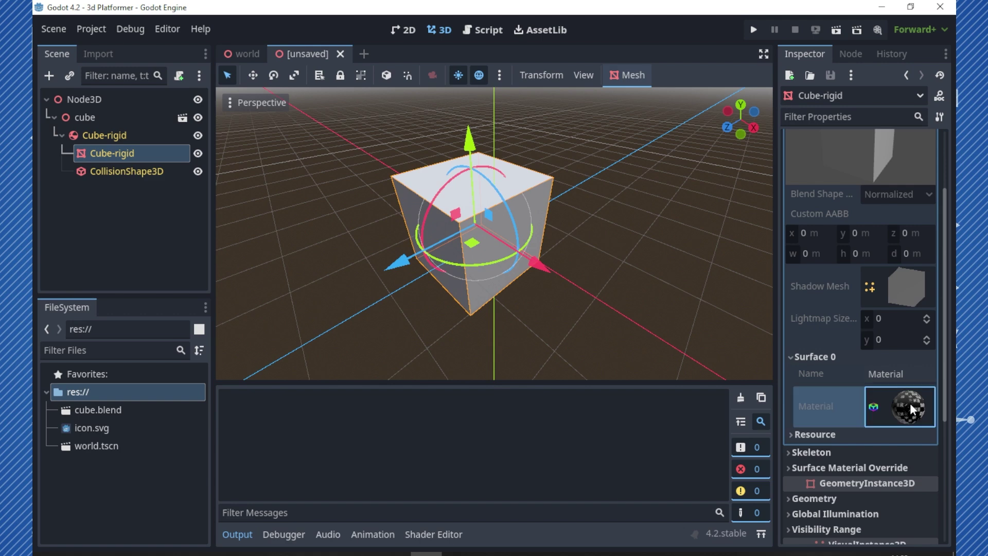
scroll(878, 403, down, 3)
click(830, 413)
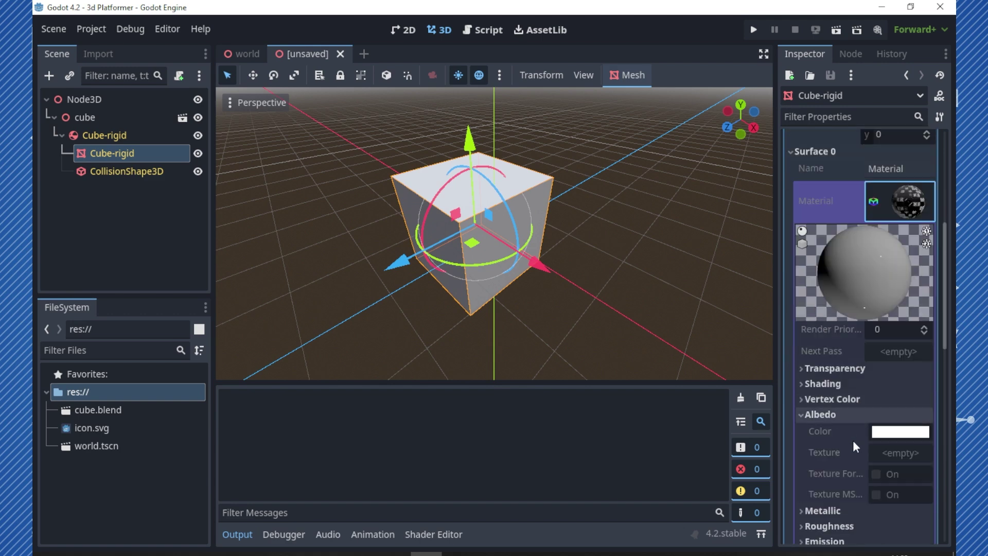
click(833, 414)
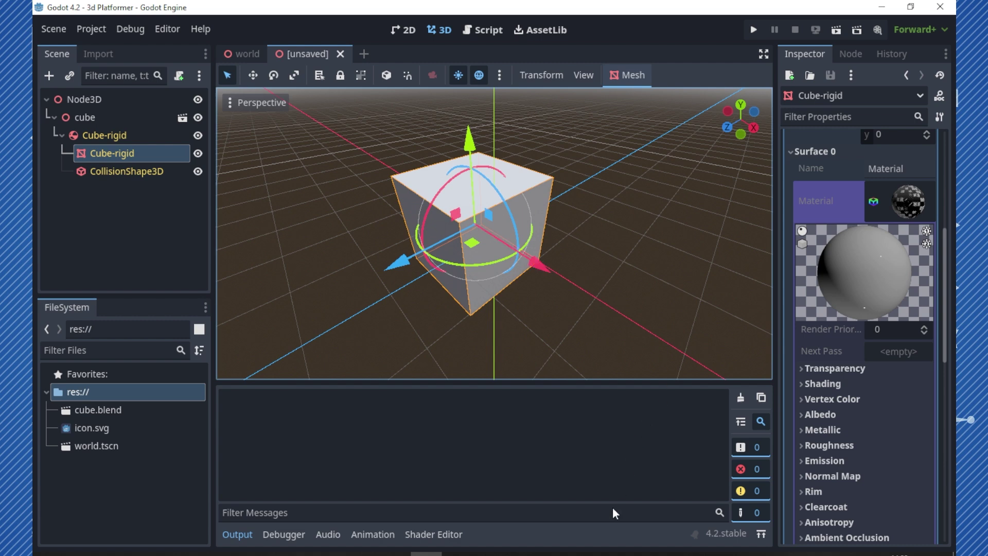
Switch to Blender, move the Foil002 image texture node away from the Principled BSDF, and pack the external resources into the file.
click(614, 554)
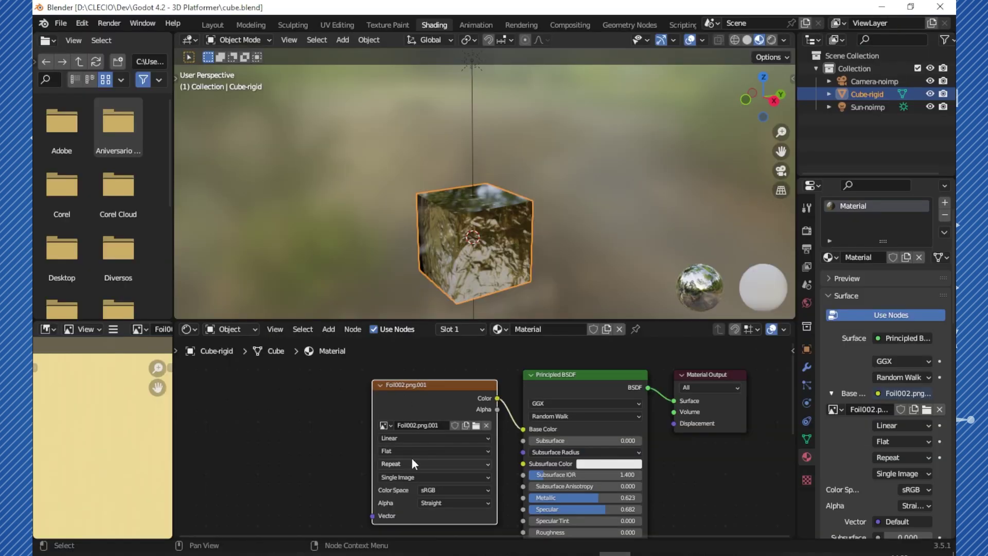
drag(416, 384, 358, 369)
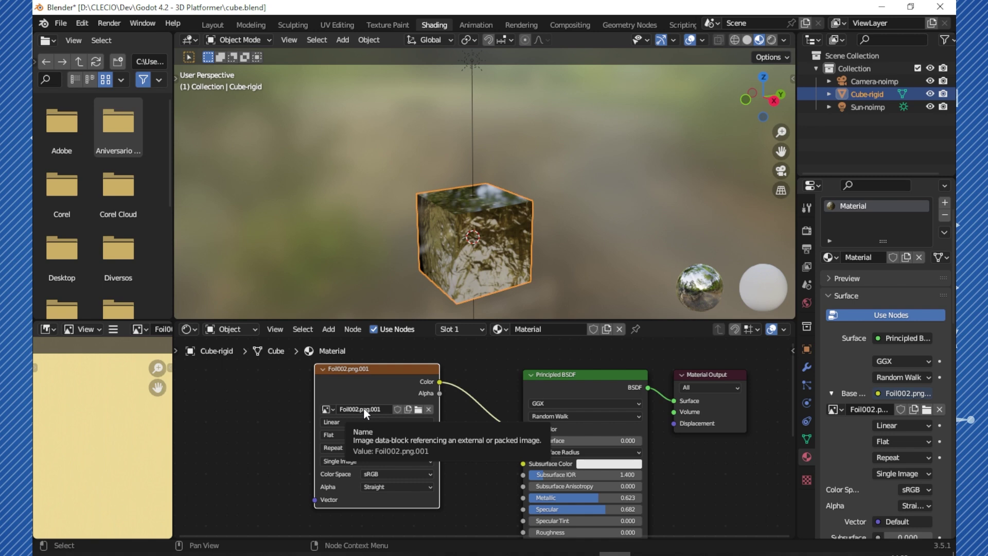
click(67, 24)
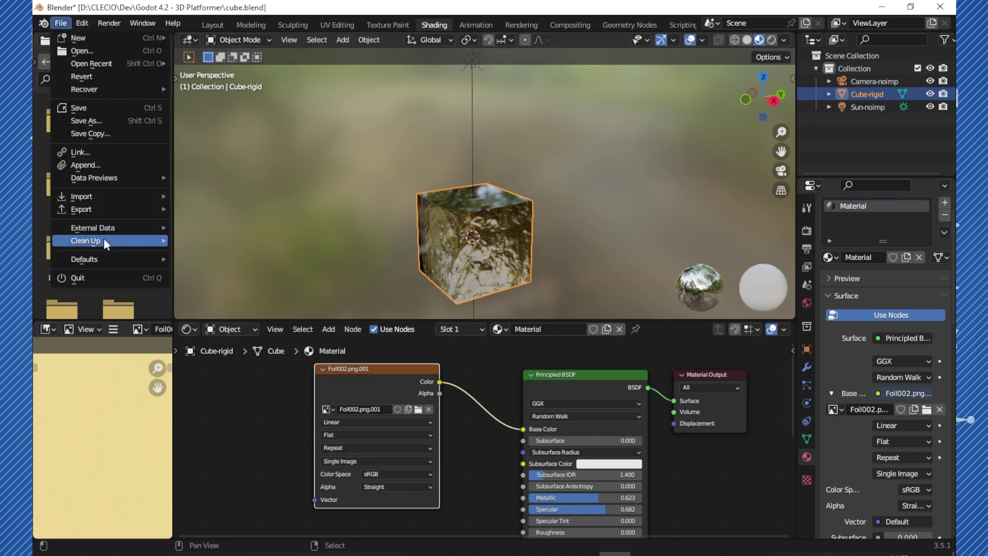
mouse_move(99, 233)
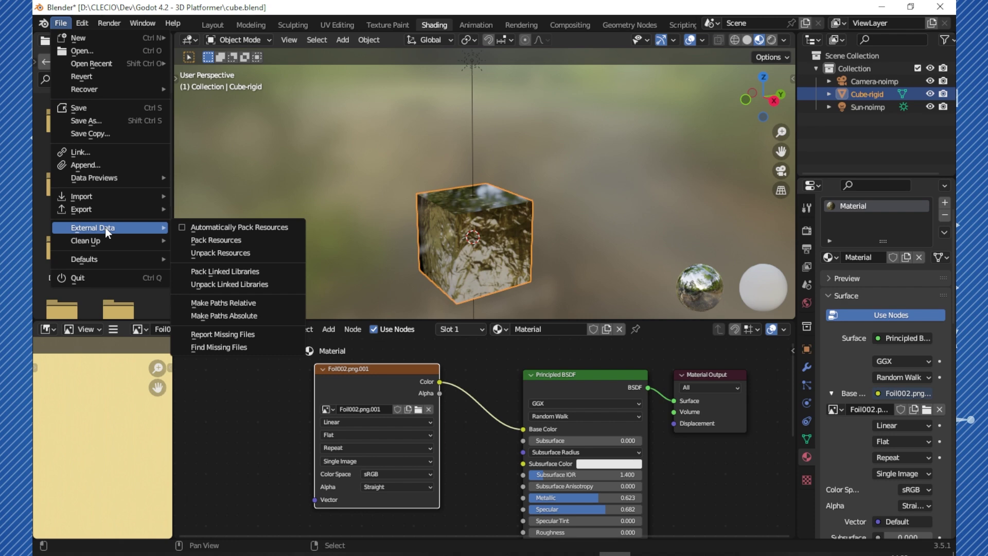
click(251, 239)
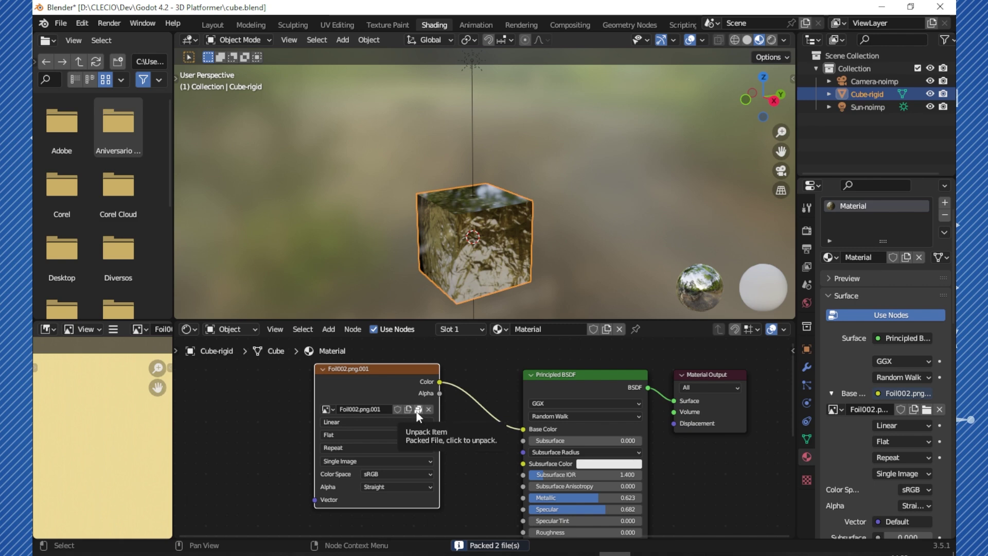
Unpack the Foil002.png.001 image with "Use file from current directory (create when necessary)" and save cube.blend.
click(418, 410)
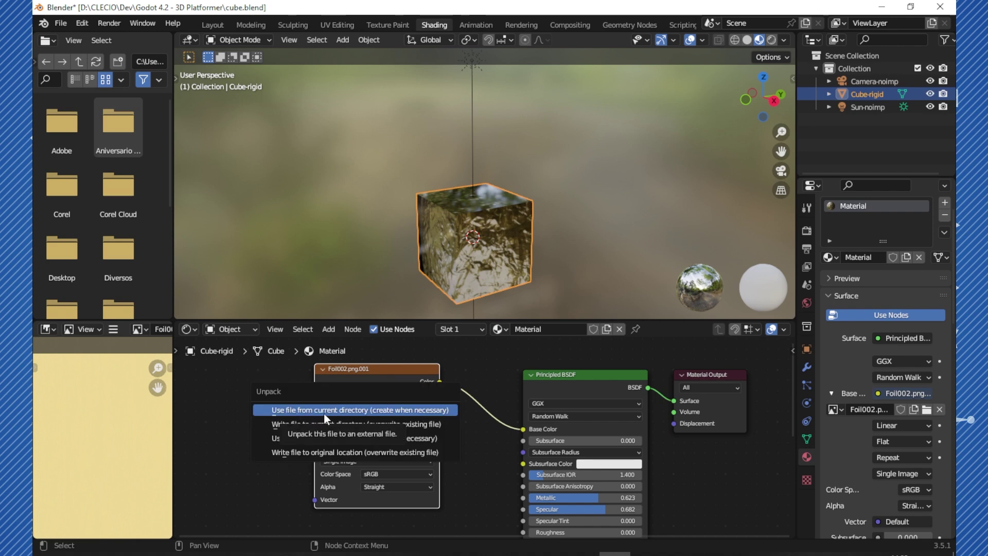
click(407, 409)
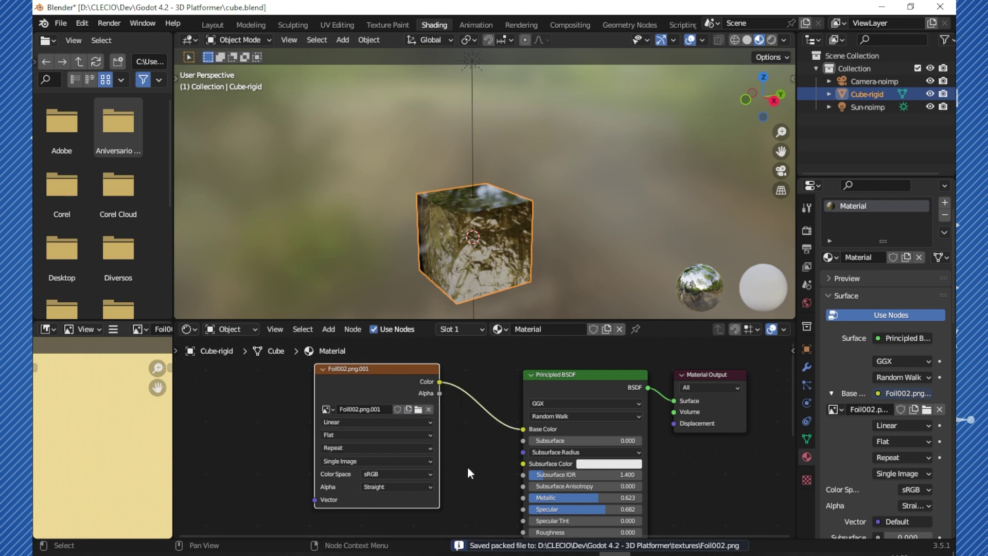
key(ctrl+s)
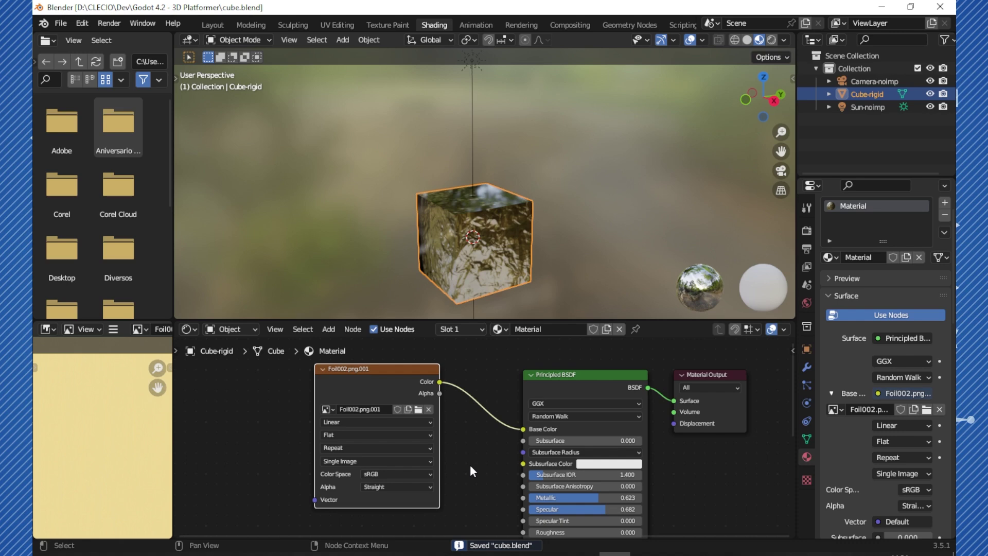
Switch to Godot and inspect the reimported textured cube and the Foil002 image files in the textures folder.
key(alt+Tab)
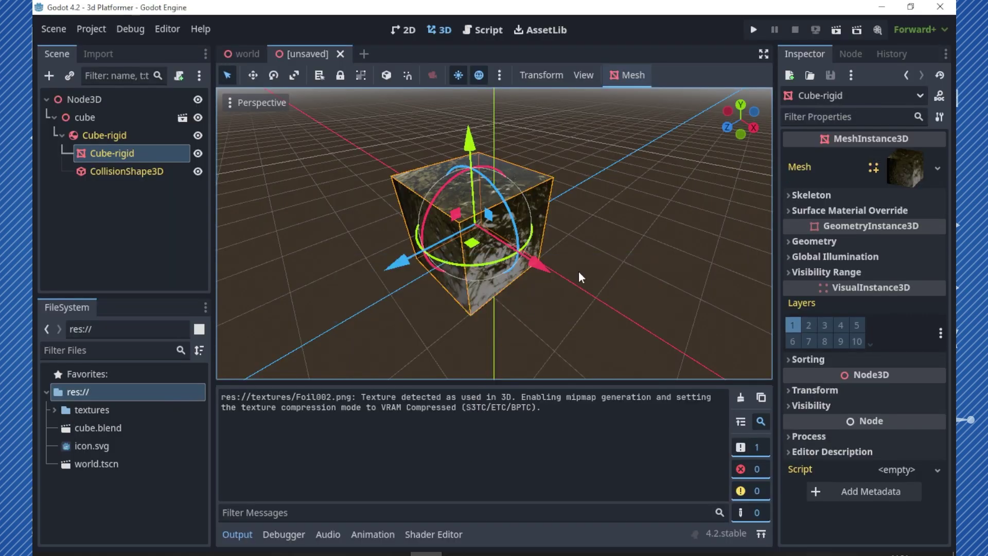
mouse_move(528, 268)
middle_down()
mouse_move(489, 226)
mouse_move(533, 249)
middle_up()
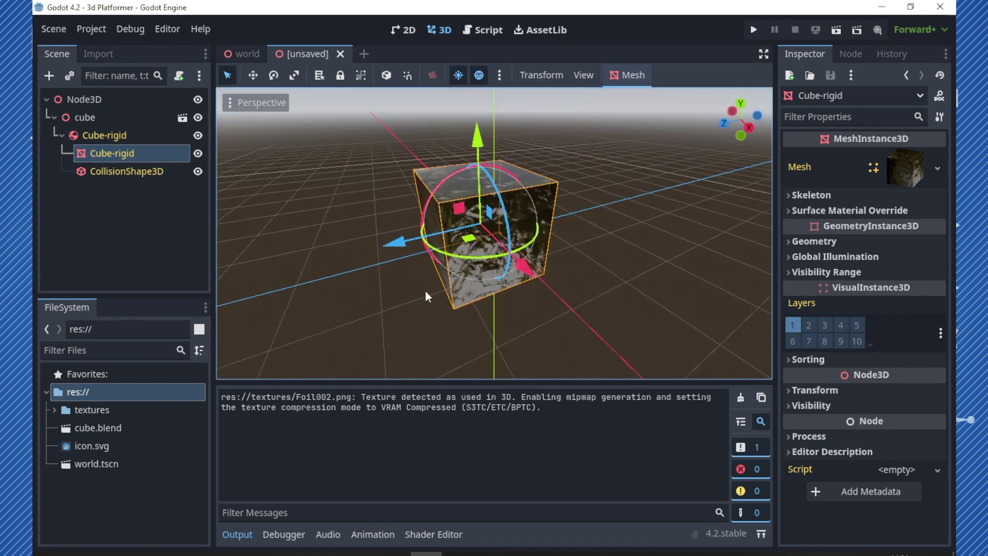
click(56, 410)
click(110, 427)
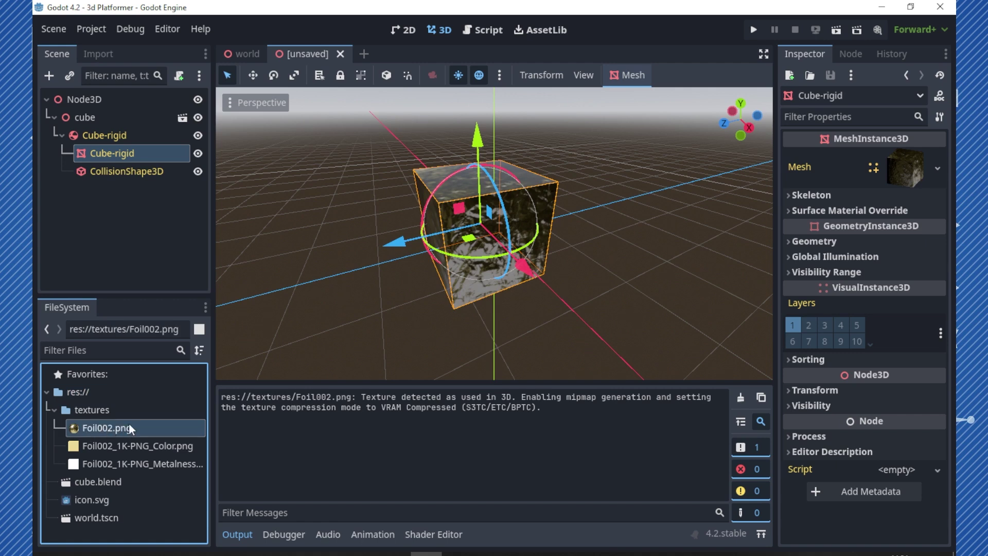
click(162, 446)
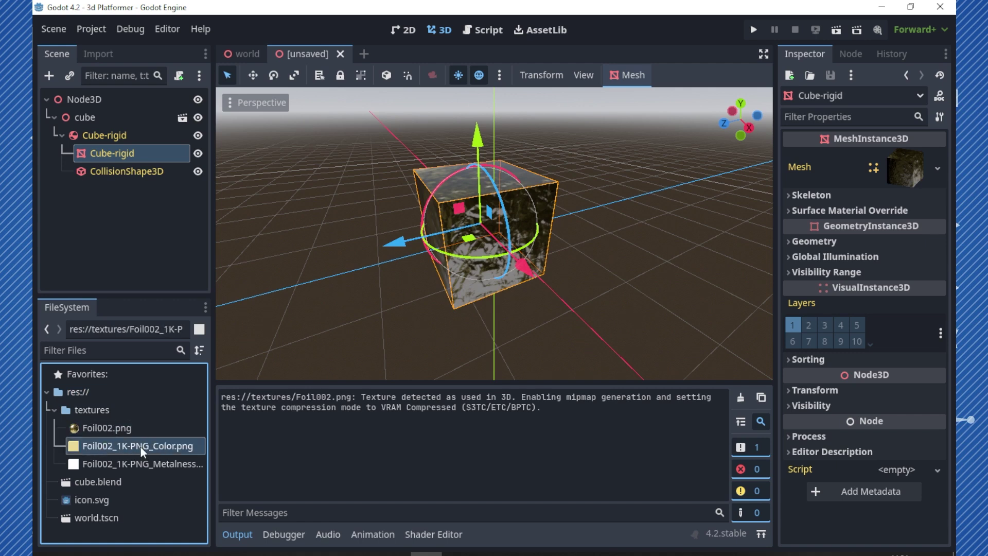
click(144, 464)
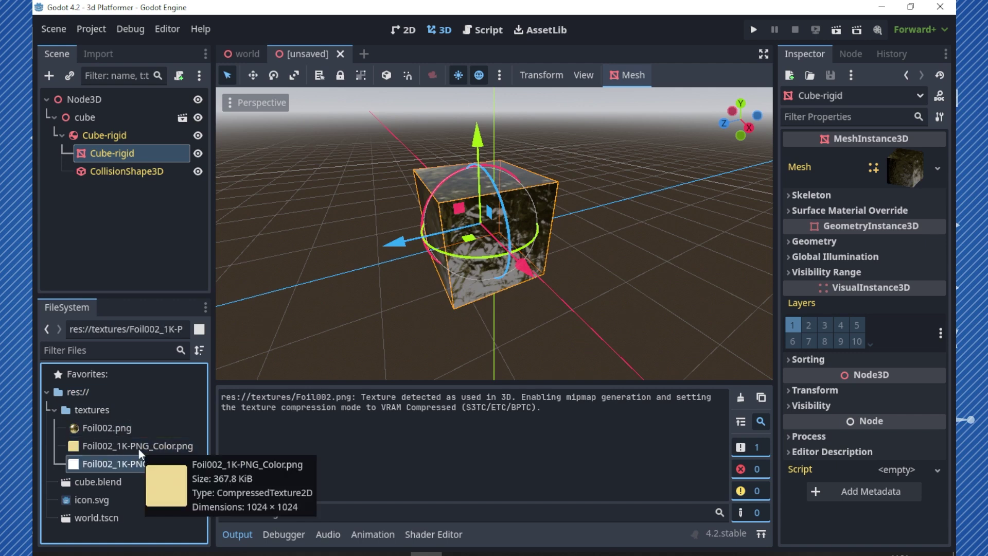
middle_drag(421, 262, 534, 273)
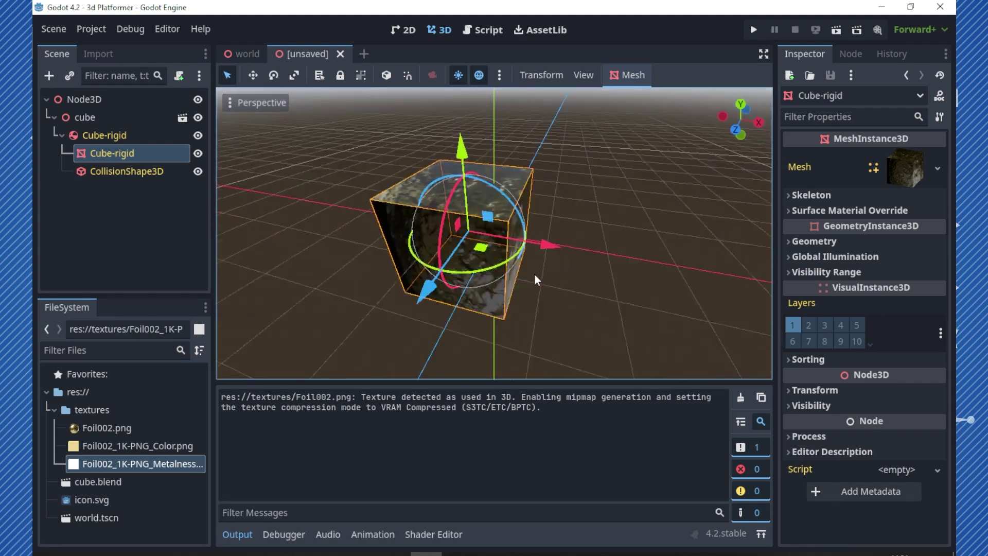
Examine the Albedo and Metallic properties of the Cube-rigid mesh's Surface 0 material and view the textured cube from several angles.
click(910, 175)
scroll(874, 324, down, 2)
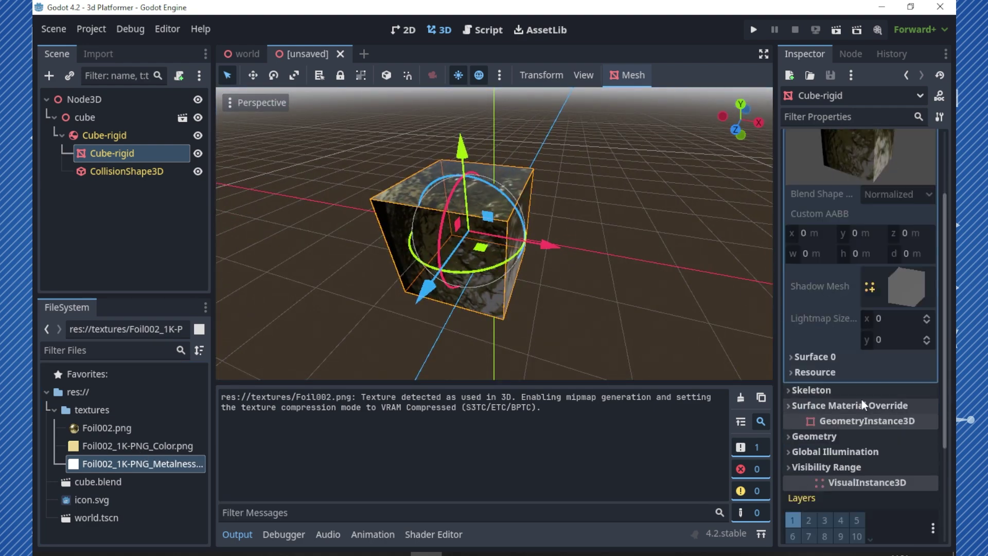
click(823, 355)
scroll(860, 380, down, 3)
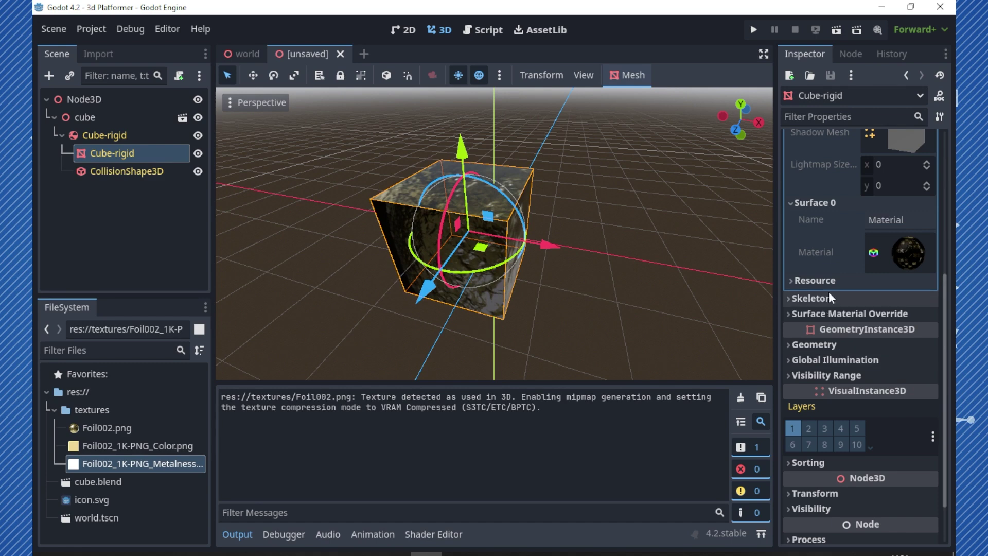
click(895, 252)
scroll(875, 334, down, 2)
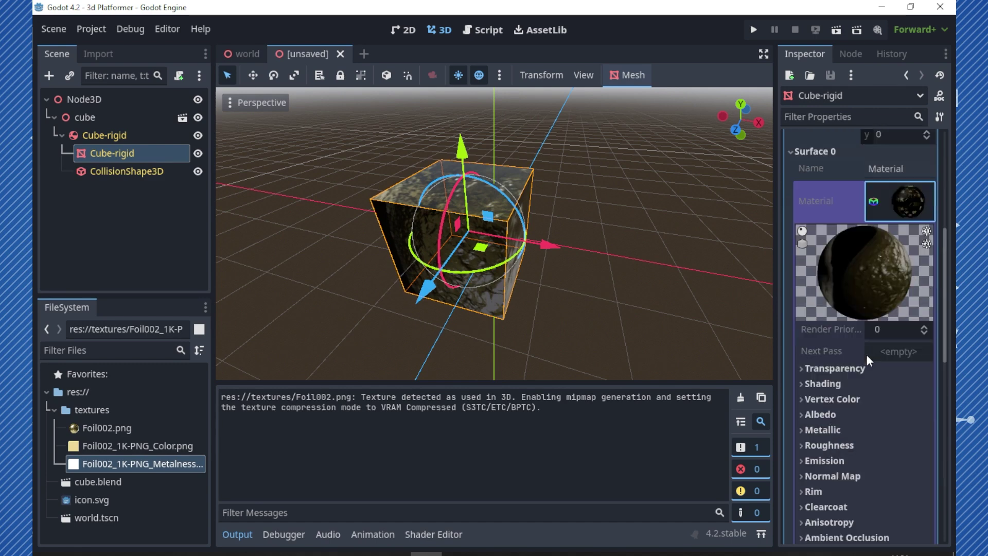
click(833, 414)
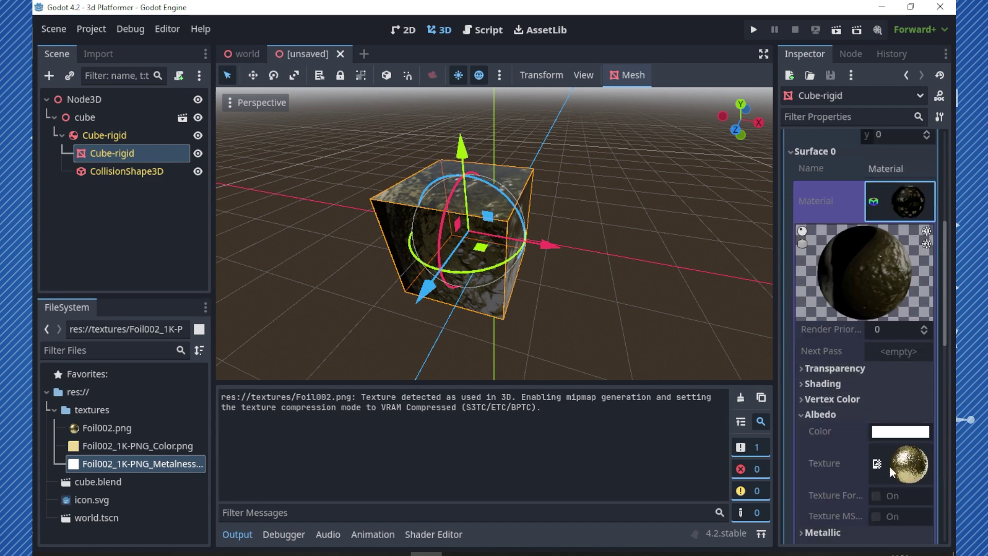
scroll(855, 422, down, 2)
click(835, 431)
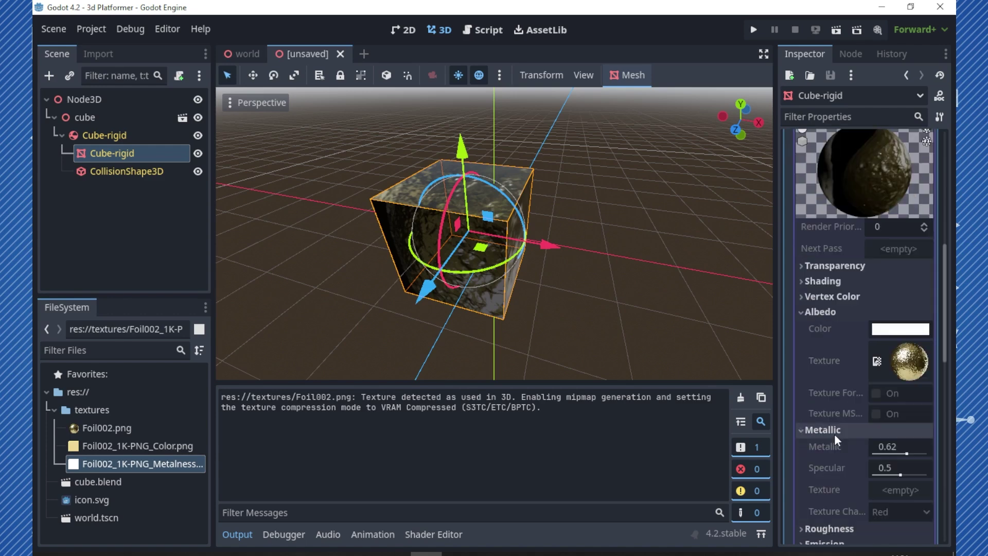
scroll(834, 433, down, 2)
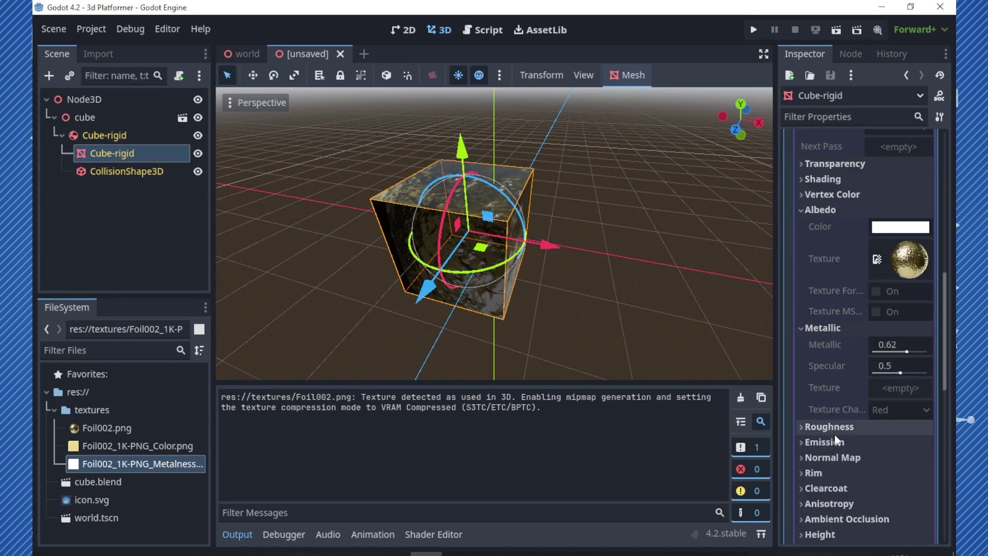
middle_drag(518, 212, 542, 249)
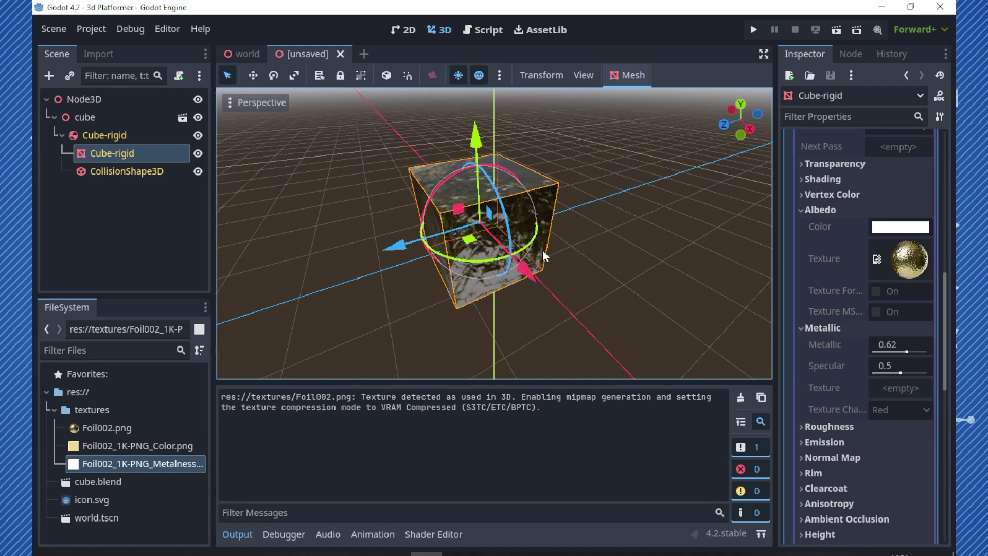
middle_drag(501, 260, 505, 238)
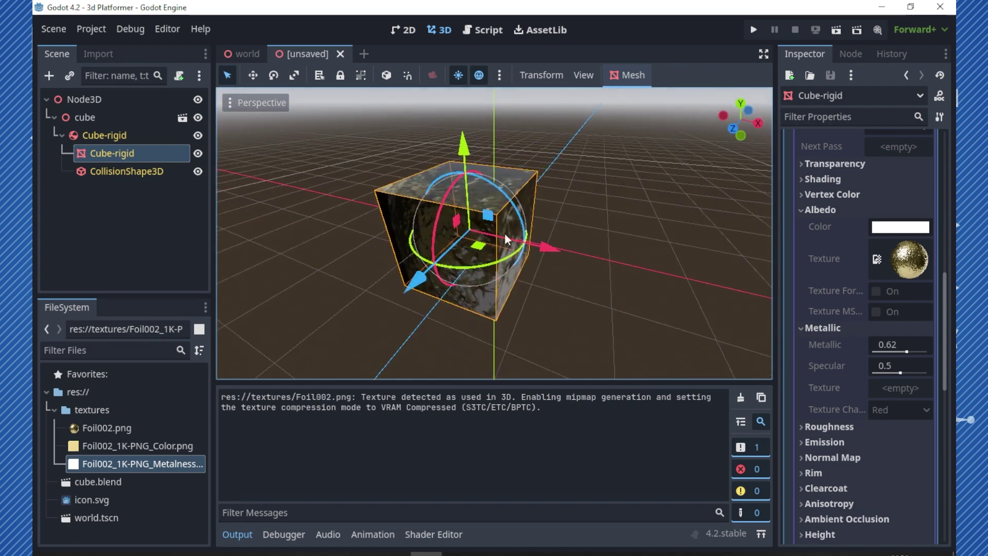